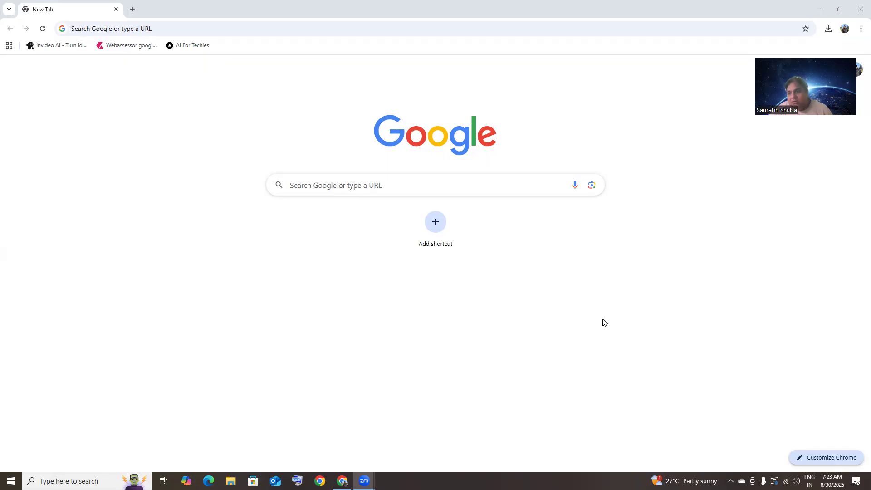
# Load portal.azure.com in Chrome using the address bar's autocompletion
pyautogui.click(145, 31)
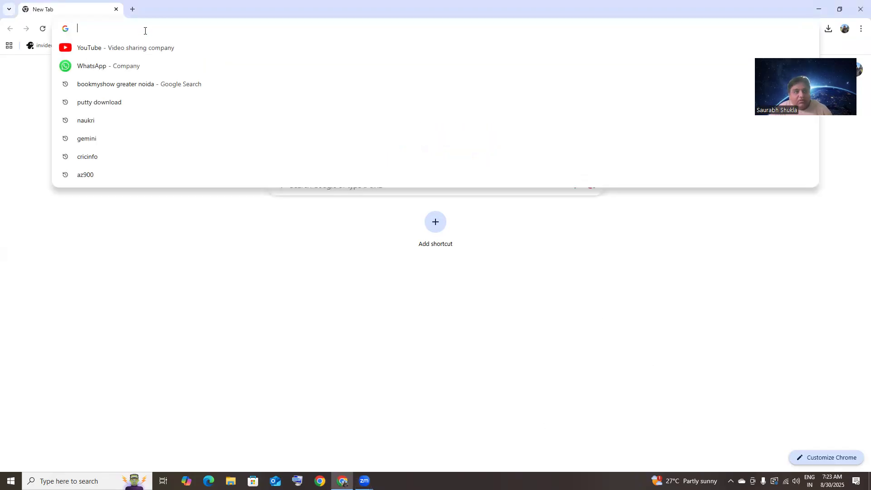
pyautogui.write('portal.azure.com')
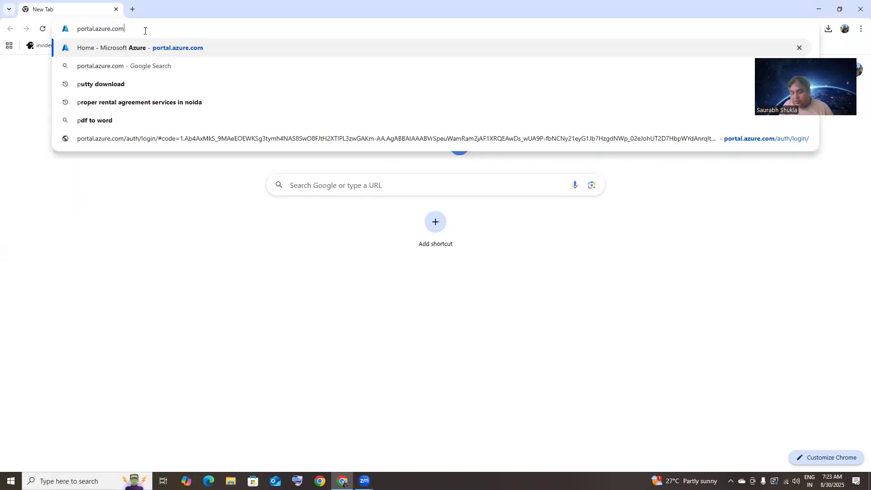
pyautogui.press('Return')
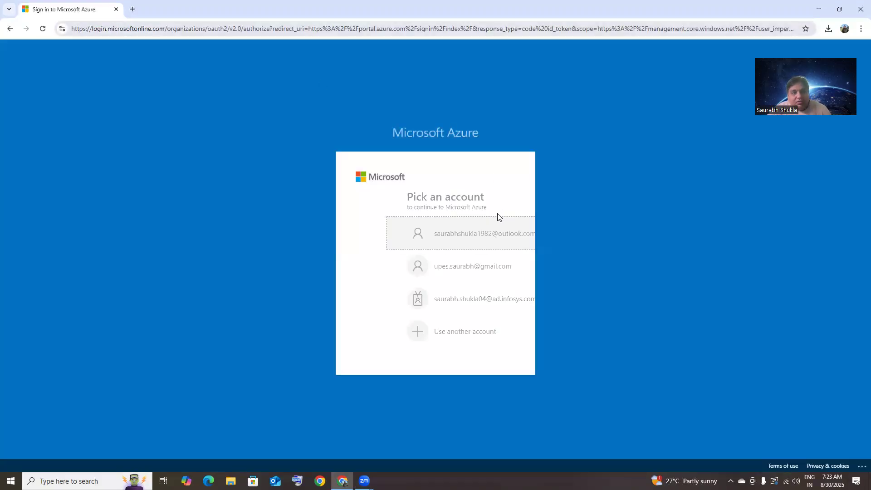
# Sign in with the Microsoft account password and choose to stay signed in
pyautogui.click(422, 238)
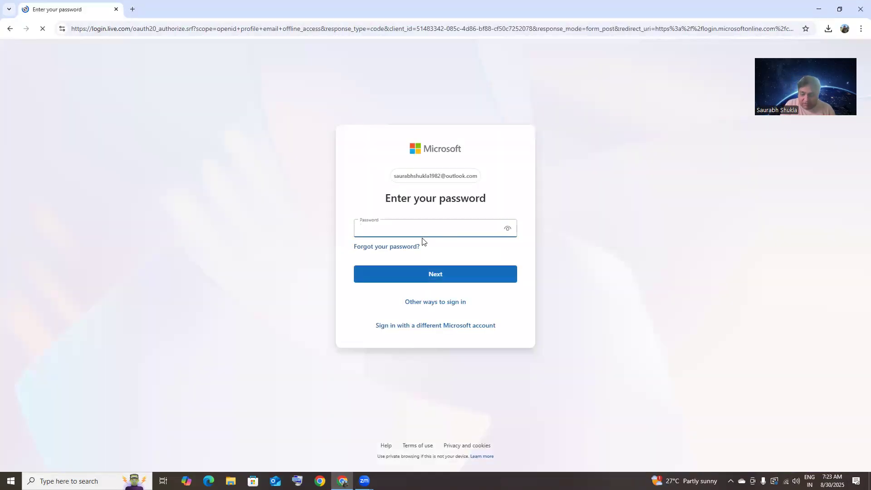
pyautogui.write('•')
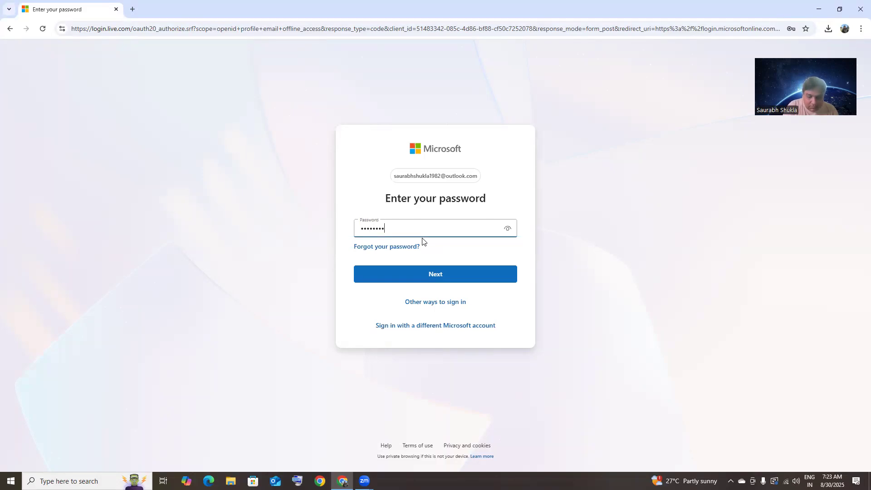
pyautogui.press('Return')
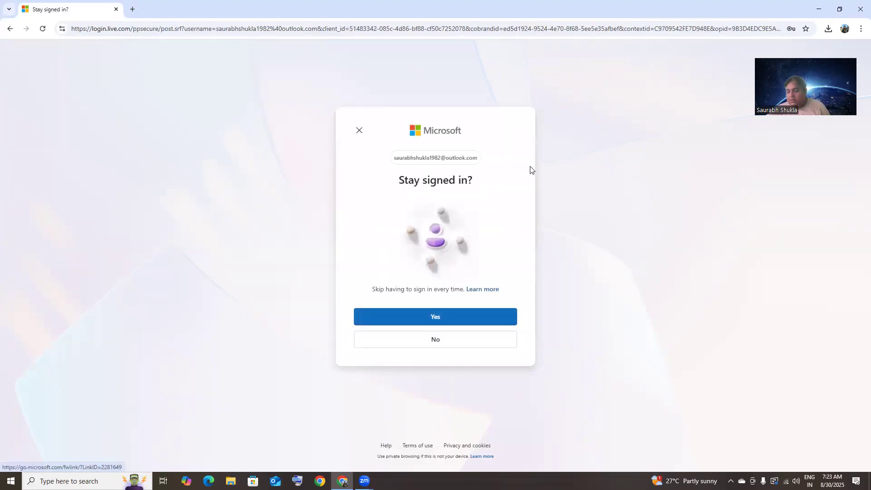
pyautogui.click(474, 317)
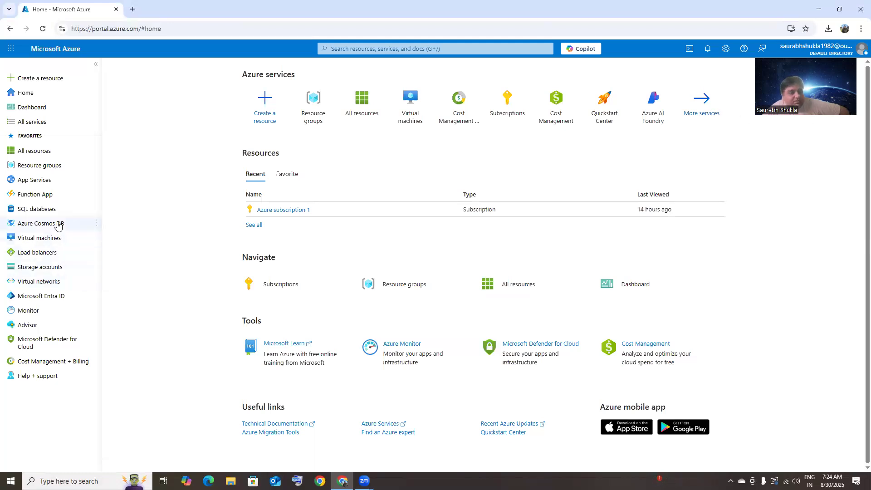
# Open the empty Resource groups list and begin creating a new resource group
pyautogui.click(63, 169)
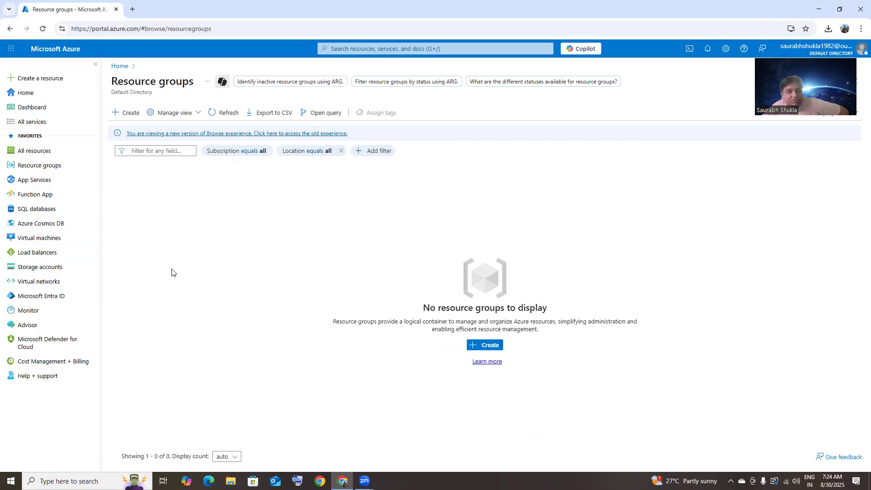
pyautogui.click(124, 116)
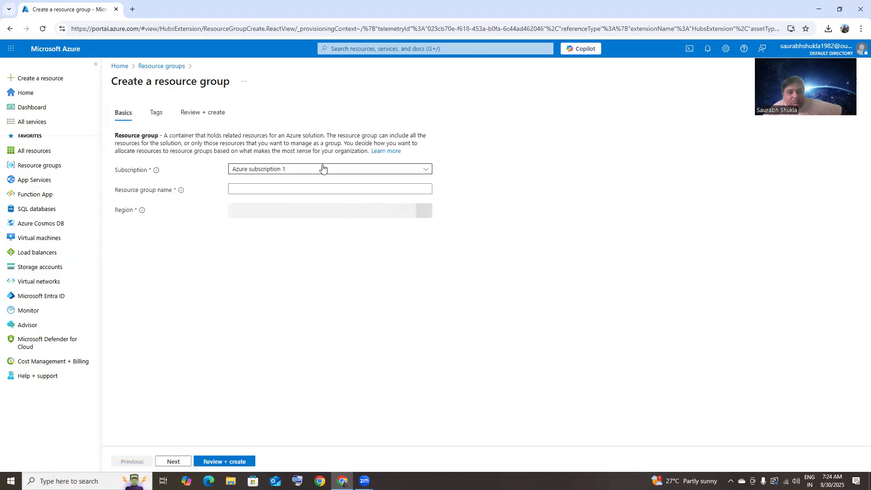
# Create resource group SS-CI-RG in Central India under Azure subscription 1
pyautogui.click(312, 190)
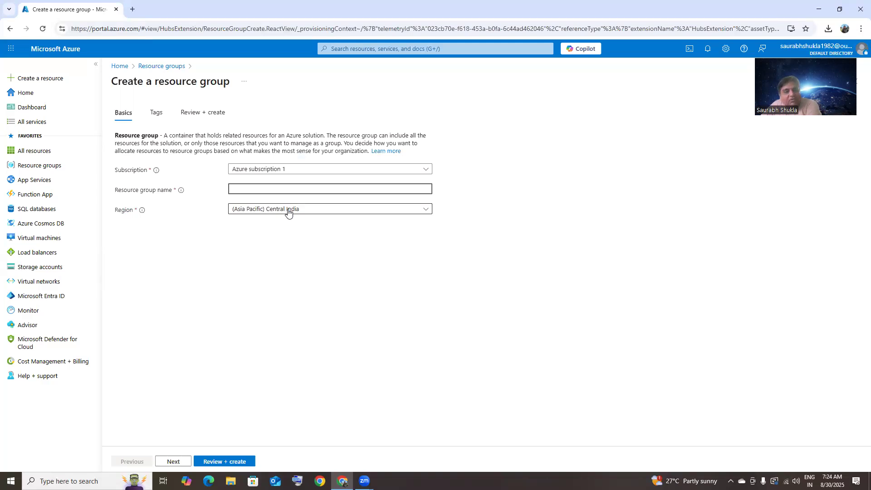
pyautogui.click(305, 187)
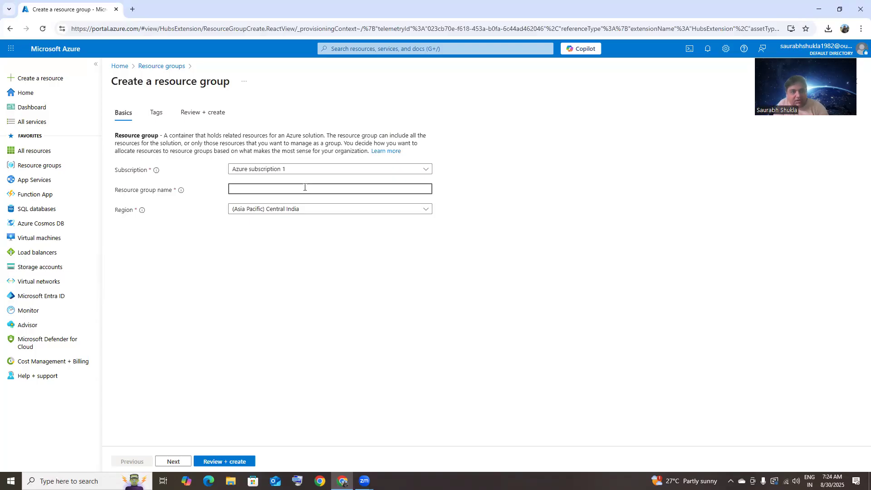
pyautogui.write('SS-CI-')
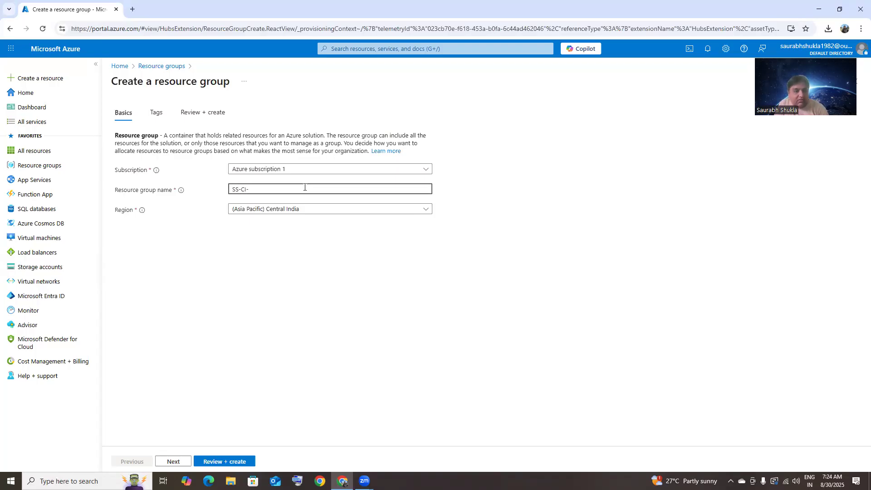
pyautogui.write('RG')
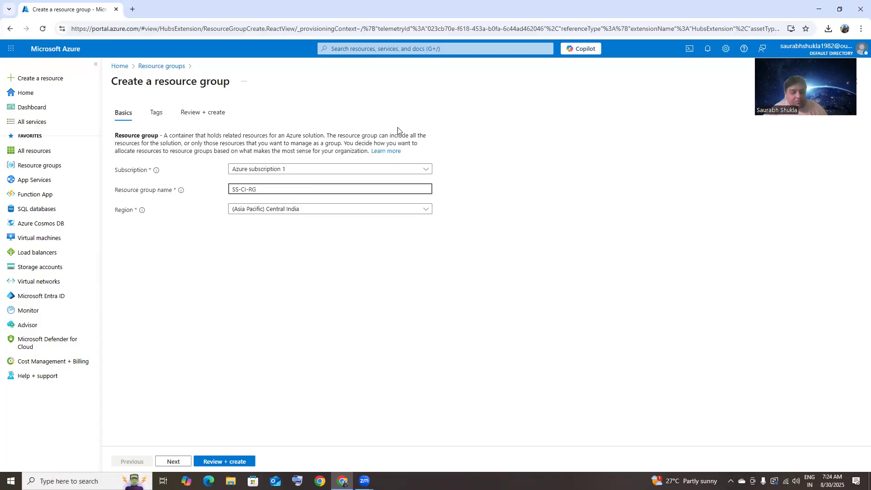
pyautogui.click(212, 462)
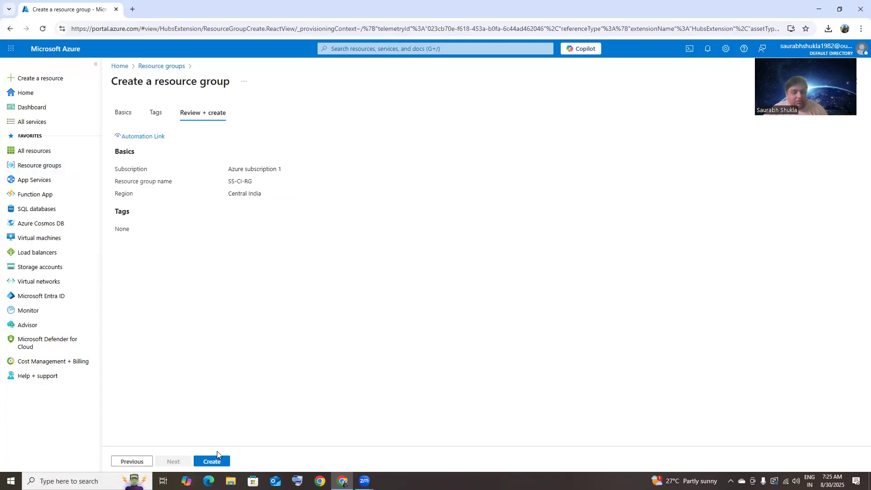
pyautogui.click(227, 459)
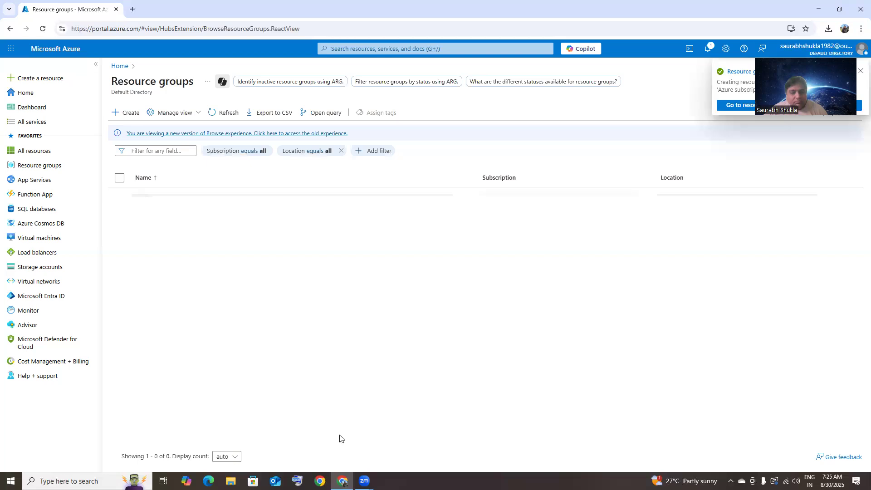
# Confirm SS-CI-RG was created, open its overview, and view its empty Virtual machines page
pyautogui.click(707, 49)
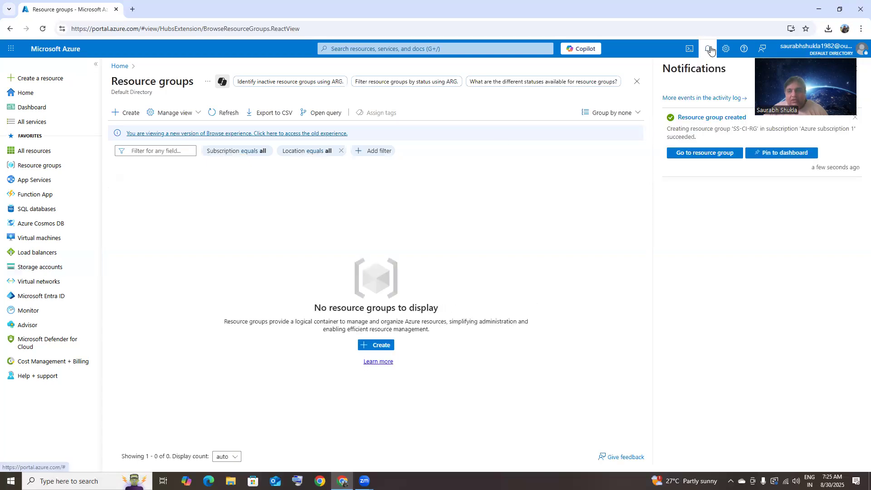
pyautogui.click(717, 119)
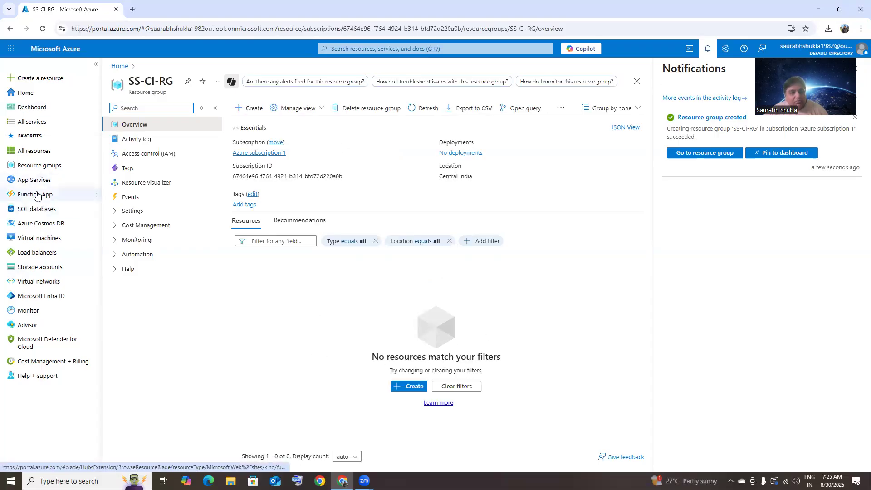
pyautogui.click(47, 168)
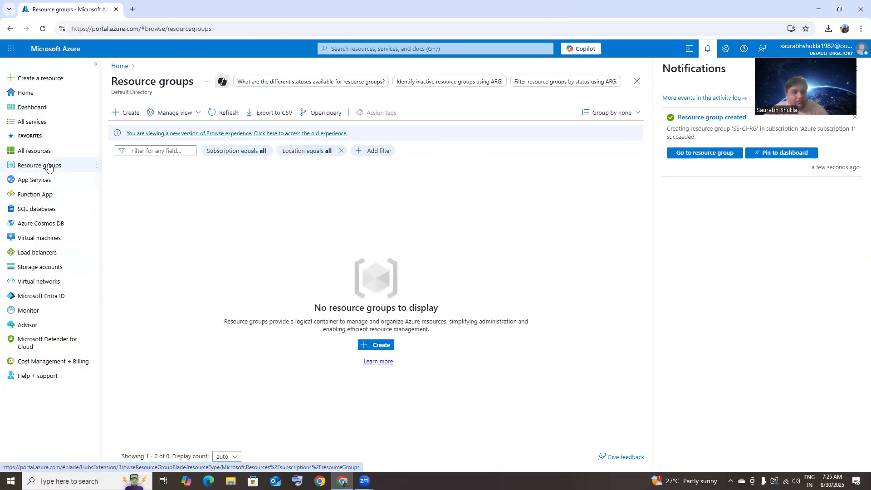
pyautogui.click(49, 167)
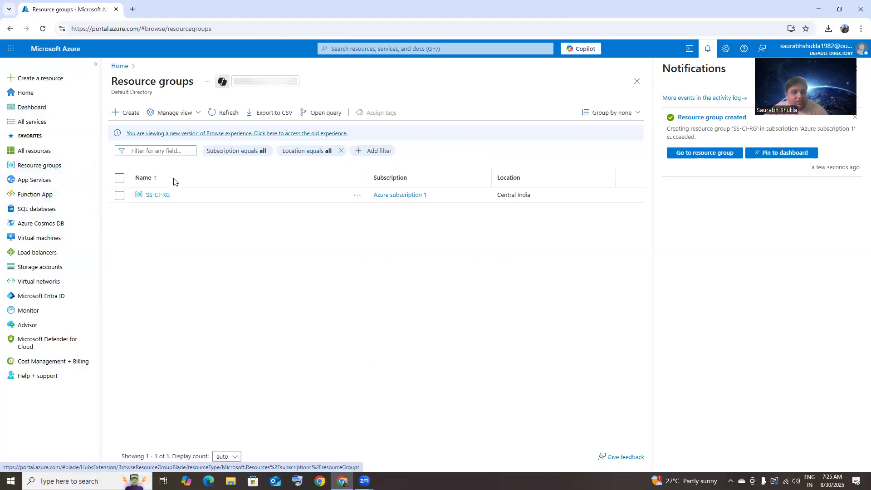
pyautogui.click(157, 195)
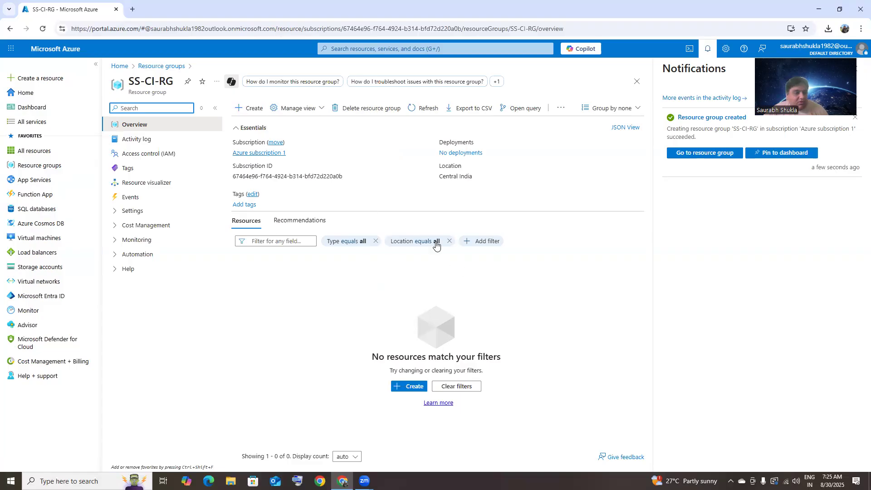
pyautogui.click(49, 239)
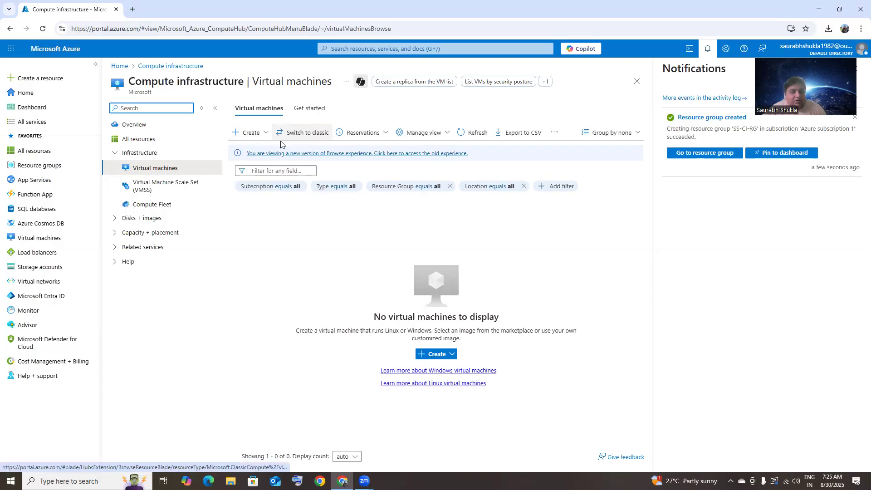
# Start a new virtual machine from the + Create menu on the Virtual machines page
pyautogui.click(260, 113)
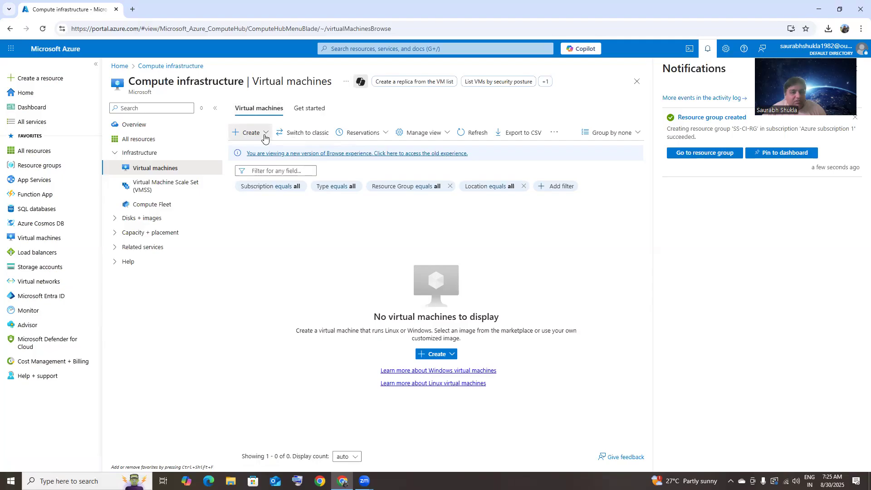
pyautogui.click(249, 132)
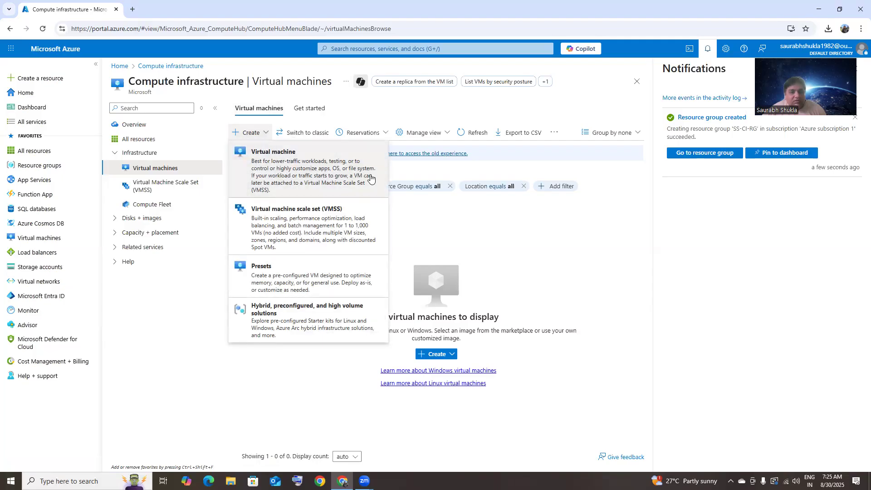
pyautogui.click(335, 185)
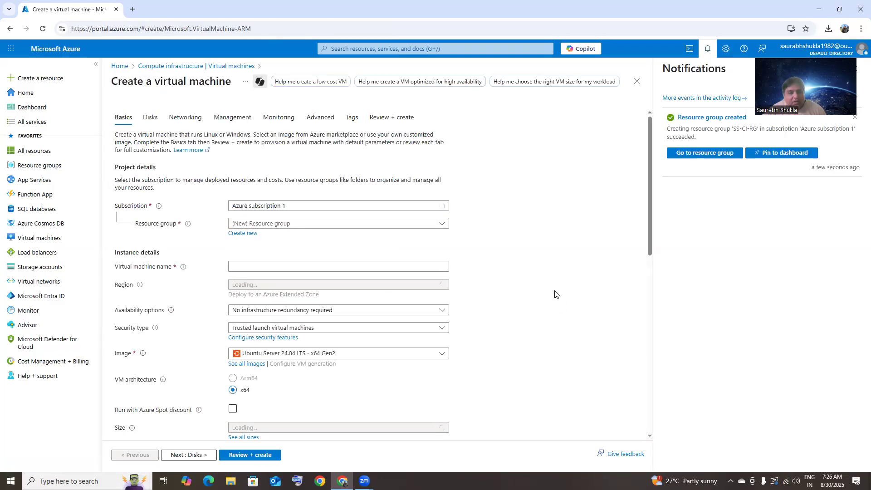
pyautogui.click(254, 223)
# Place the VM in SS-CI-RG, enter its name, and choose no infrastructure redundancy
pyautogui.click(259, 254)
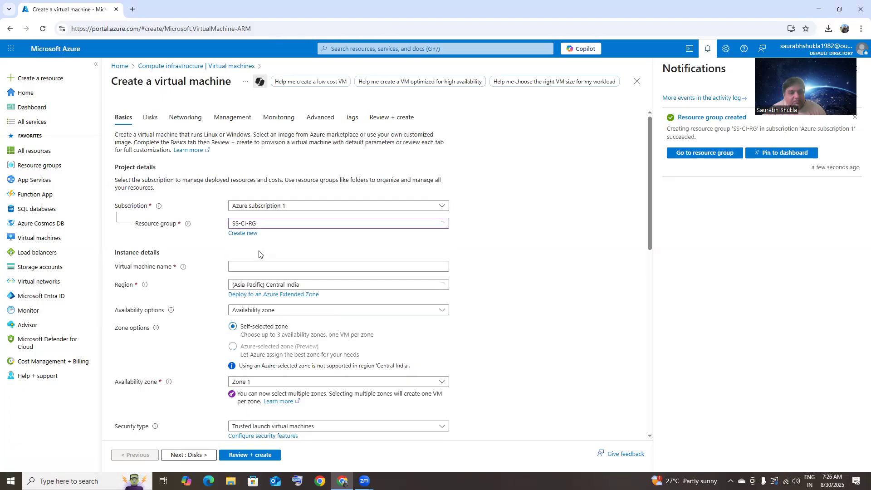
pyautogui.click(277, 266)
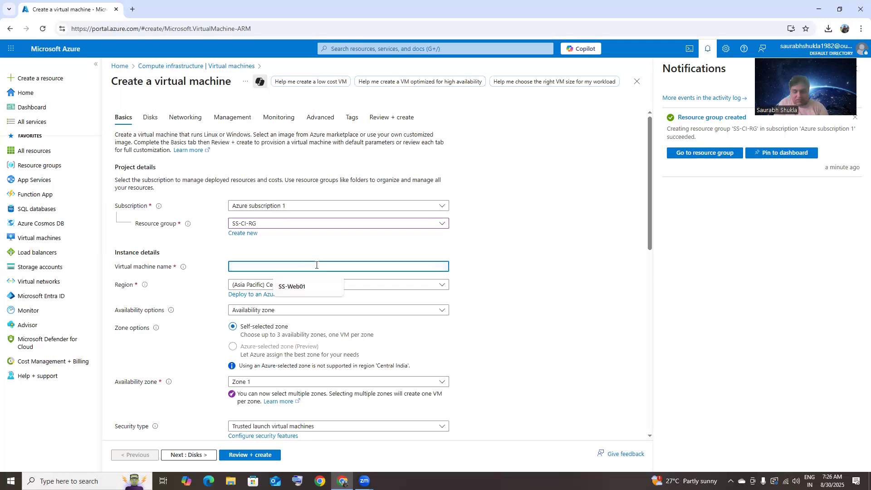
pyautogui.write('saurabh')
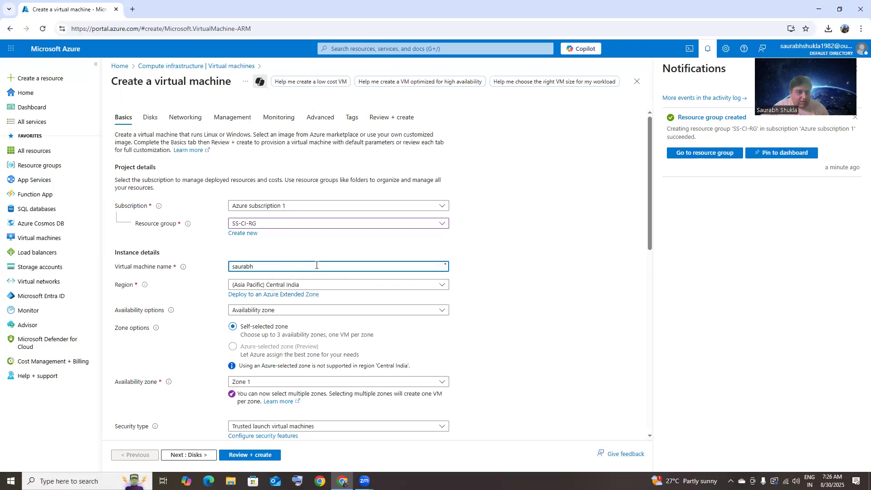
pyautogui.click(317, 312)
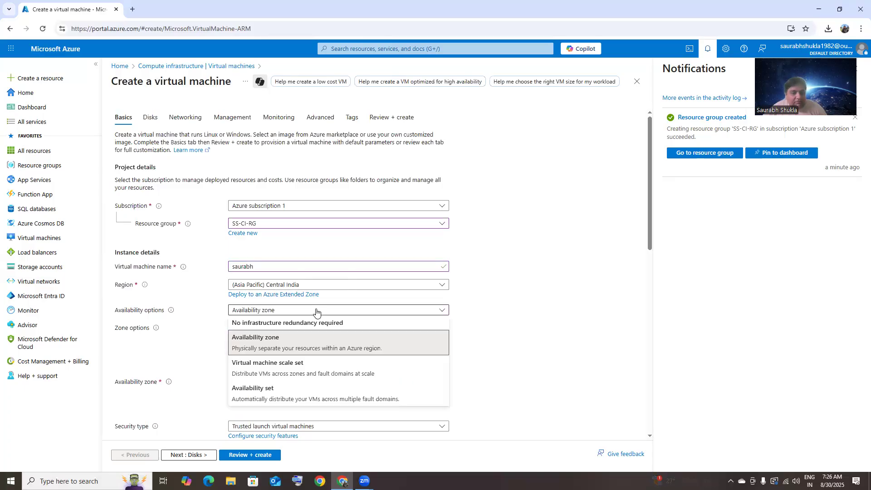
pyautogui.click(292, 324)
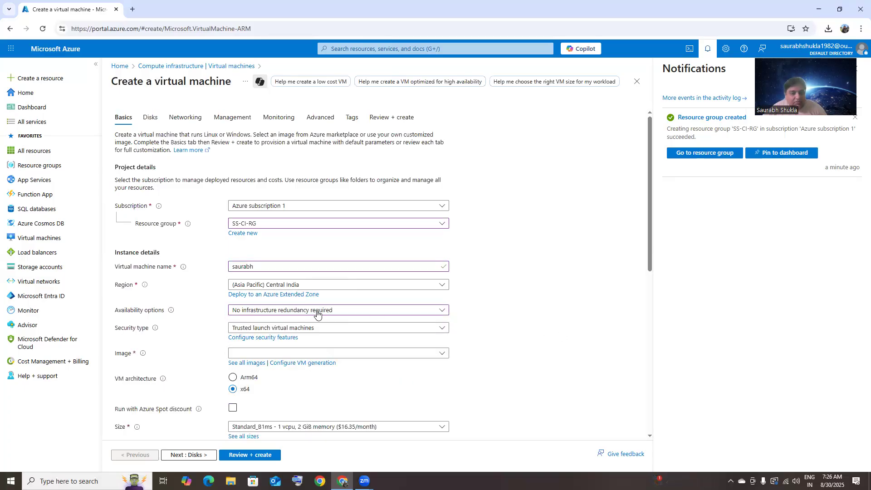
# Set the security type to Standard and browse the full VM image catalogue
pyautogui.scroll(-1, 439, 337)
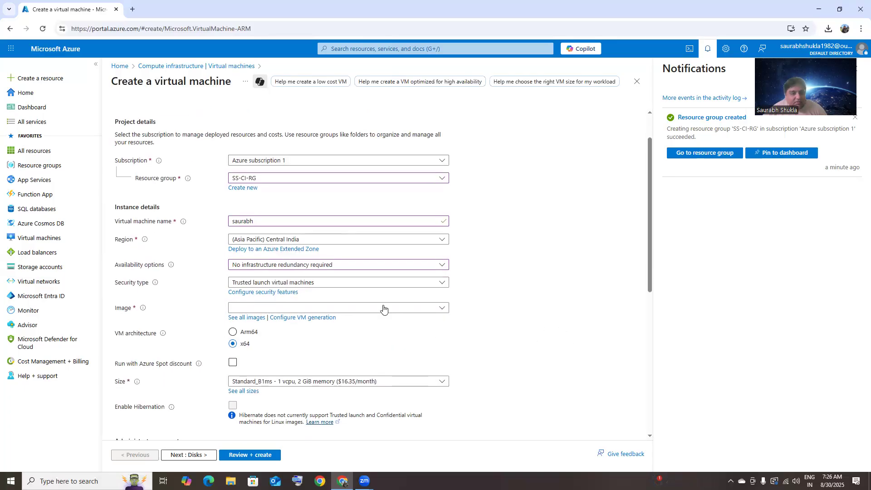
pyautogui.click(337, 283)
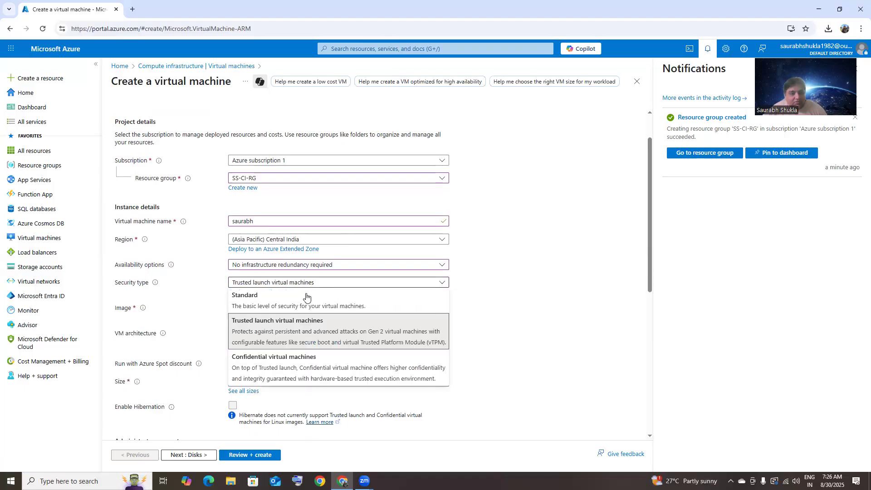
pyautogui.click(306, 299)
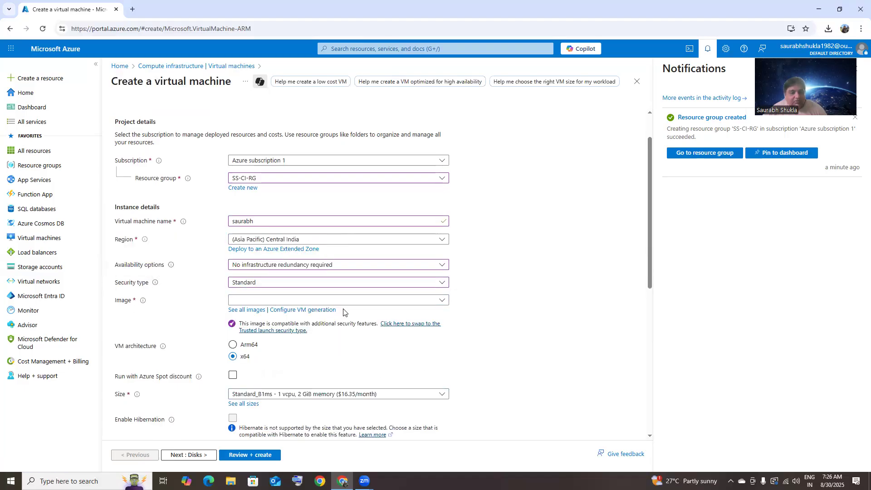
pyautogui.click(358, 302)
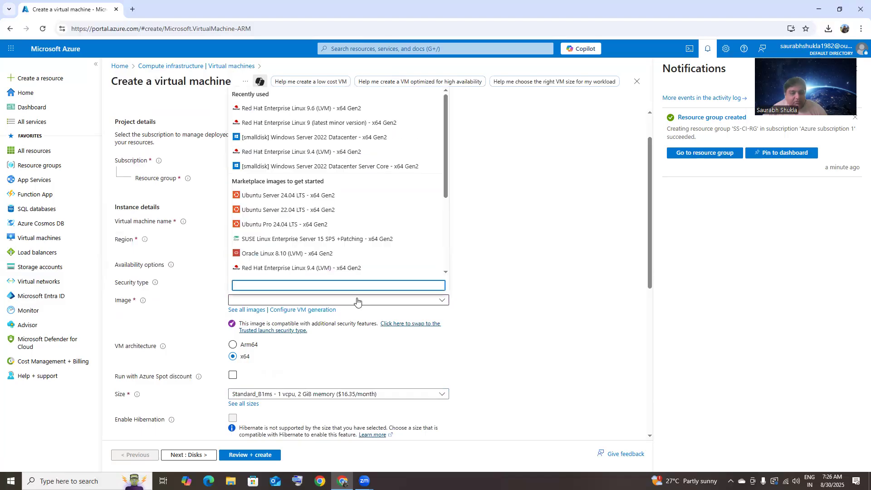
pyautogui.click(247, 310)
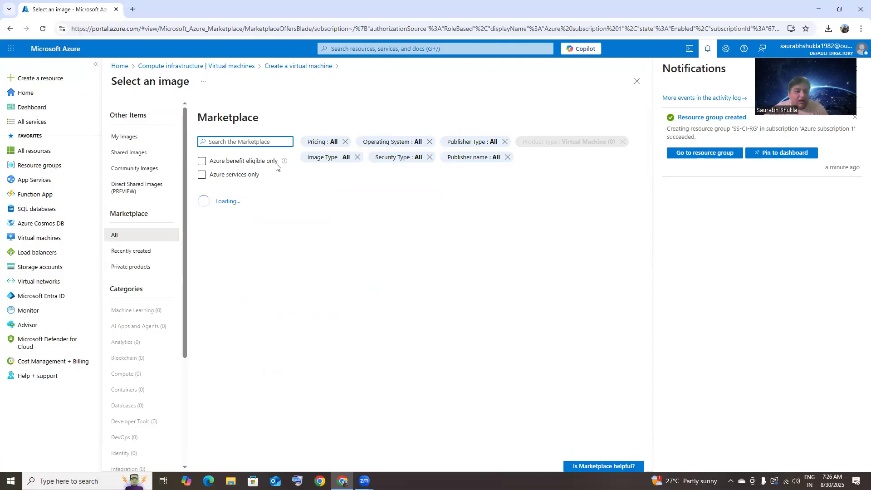
# Search the Marketplace for redhat and pick Red Hat Enterprise Linux 9.6 (LVM) - x64 Gen2
pyautogui.click(269, 142)
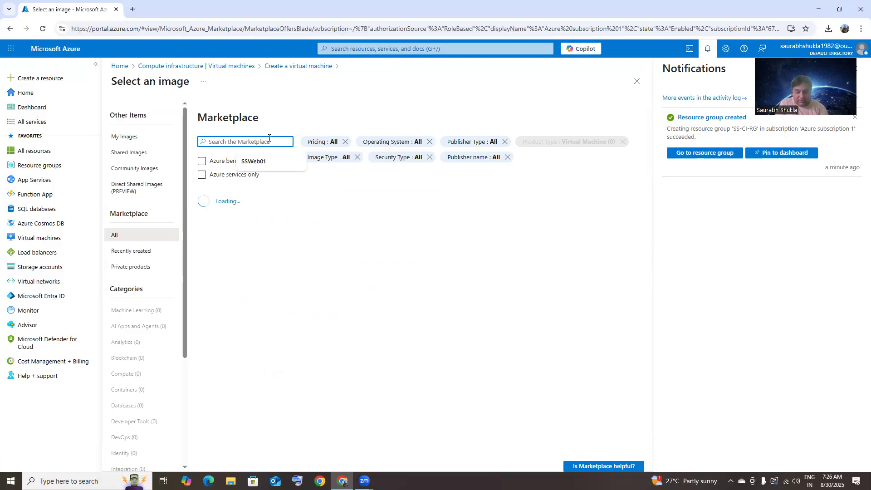
pyautogui.write('red')
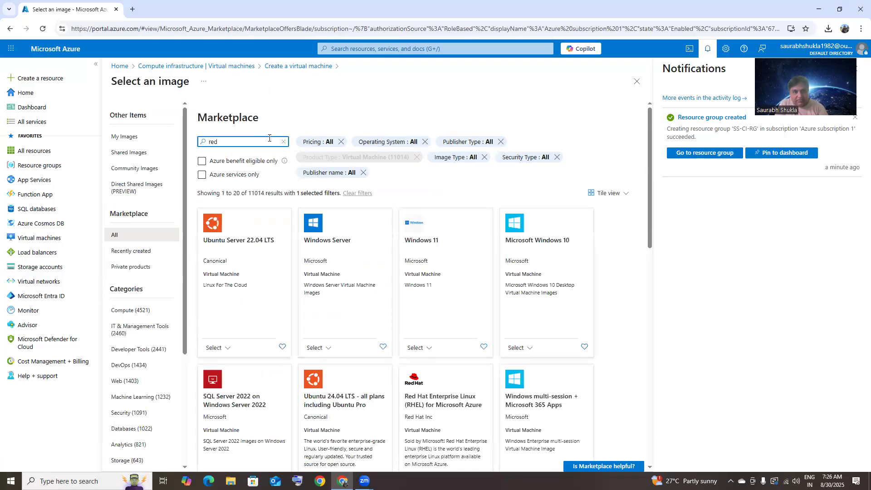
pyautogui.write('hat')
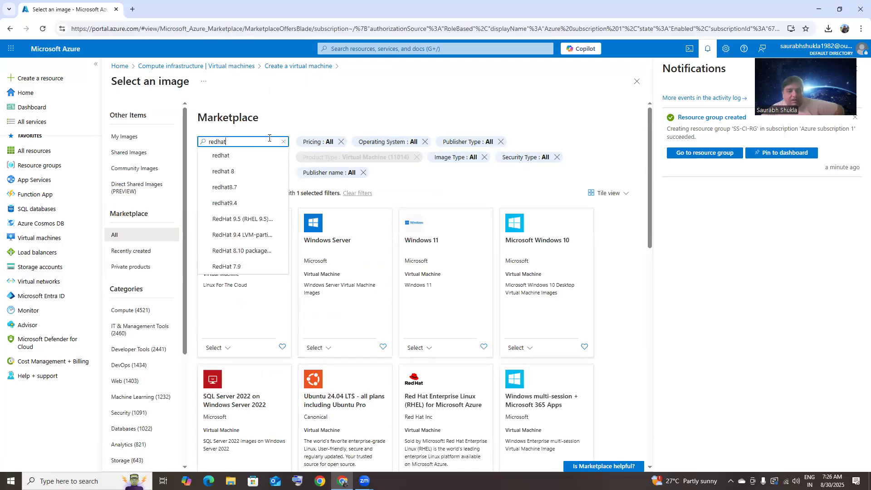
pyautogui.press('Return')
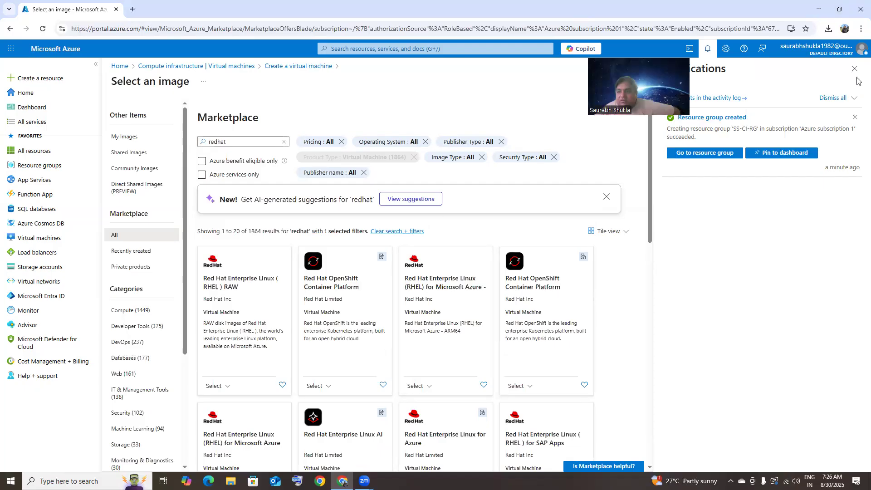
pyautogui.click(855, 69)
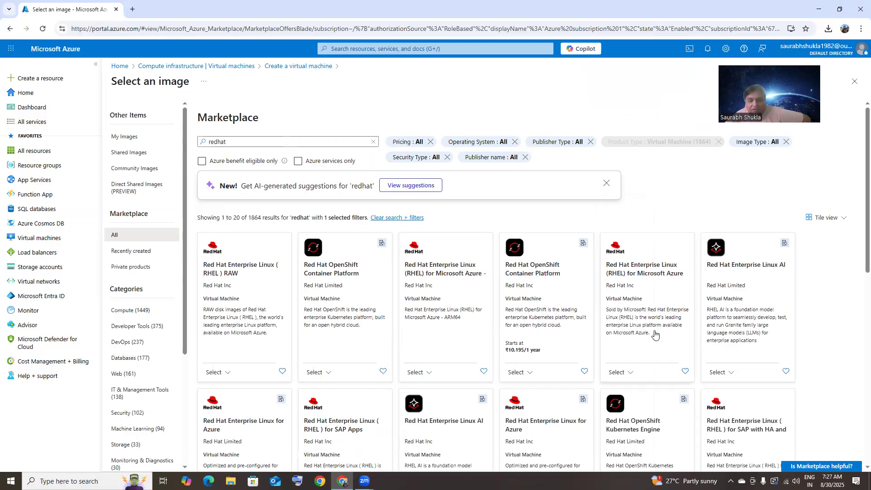
pyautogui.click(624, 373)
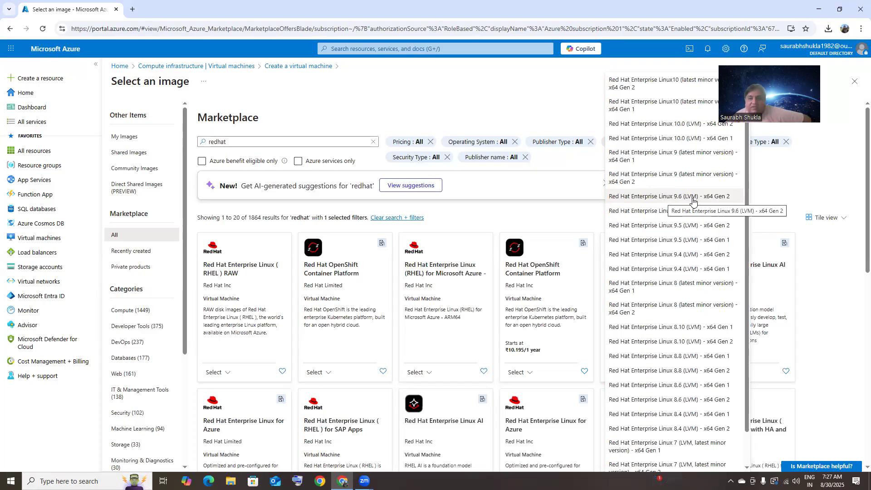
pyautogui.click(693, 196)
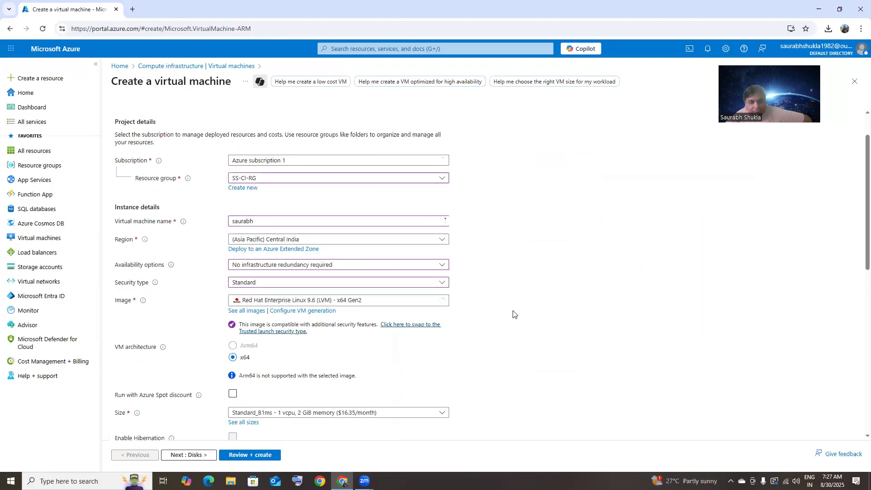
# Give the admin account password authentication with a username and password, keeping SSH (22) inbound
pyautogui.scroll(-4, 386, 318)
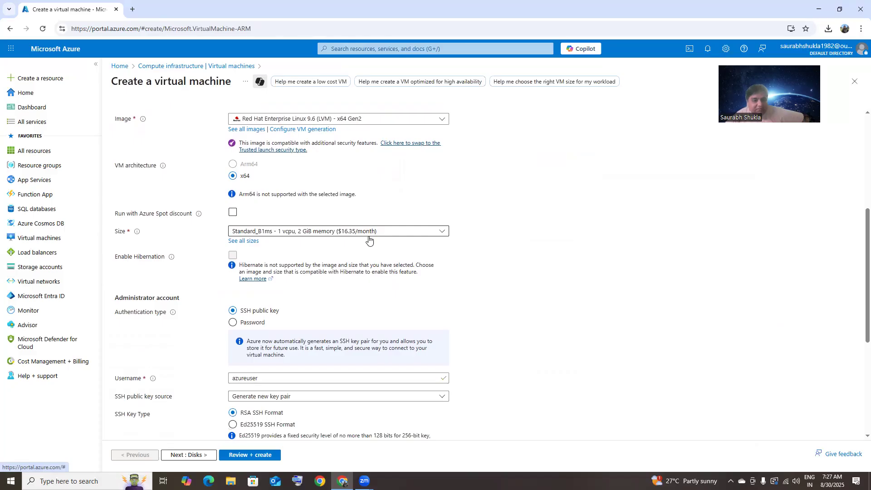
pyautogui.scroll(-2, 368, 240)
pyautogui.click(233, 232)
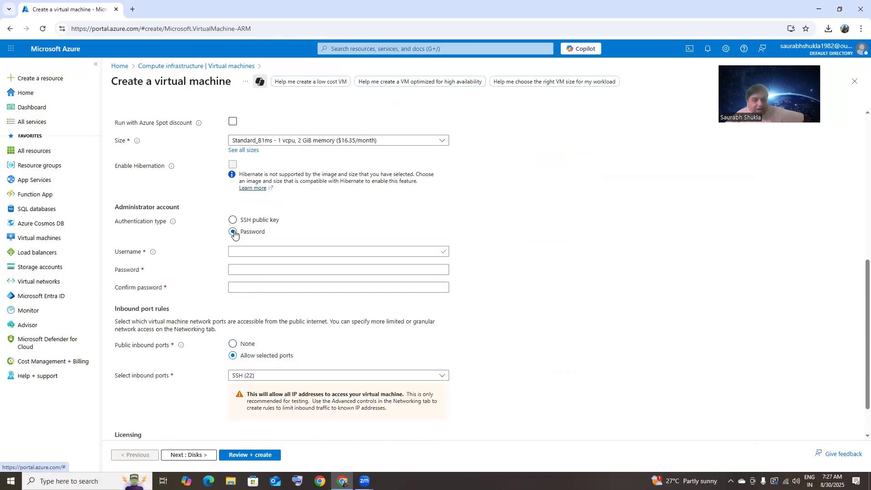
pyautogui.click(292, 251)
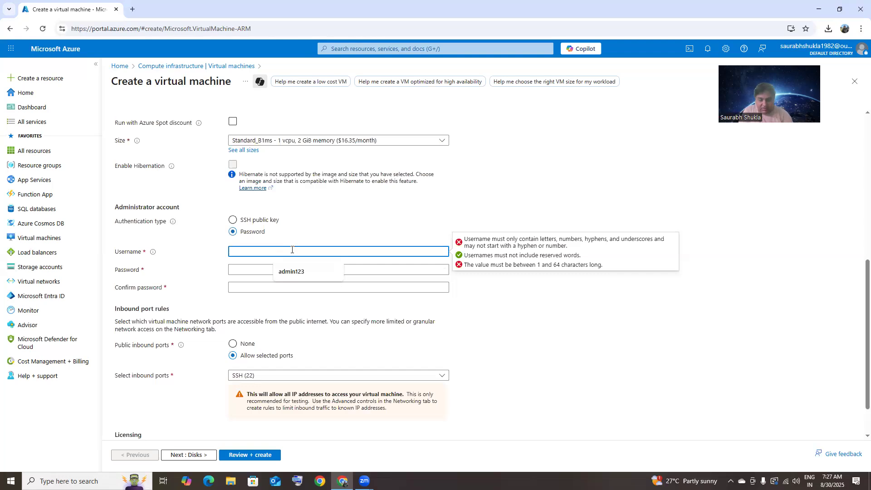
pyautogui.write('saurabh123')
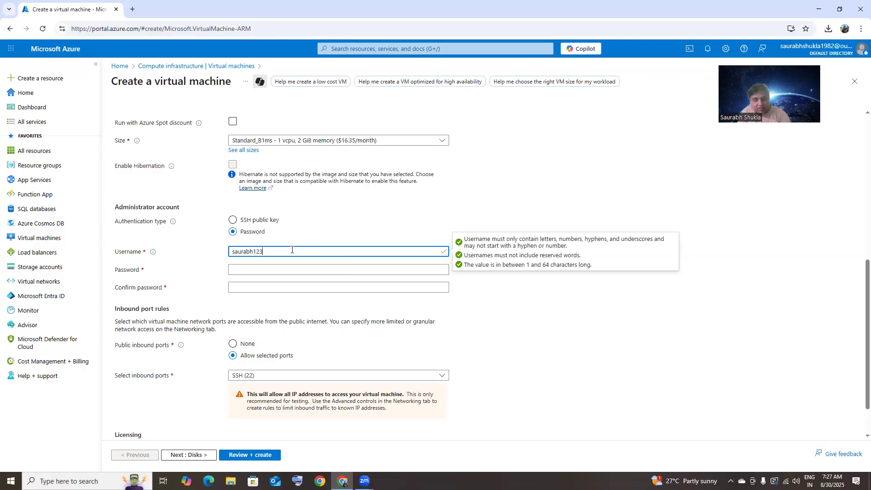
pyautogui.press('Tab')
pyautogui.write('••')
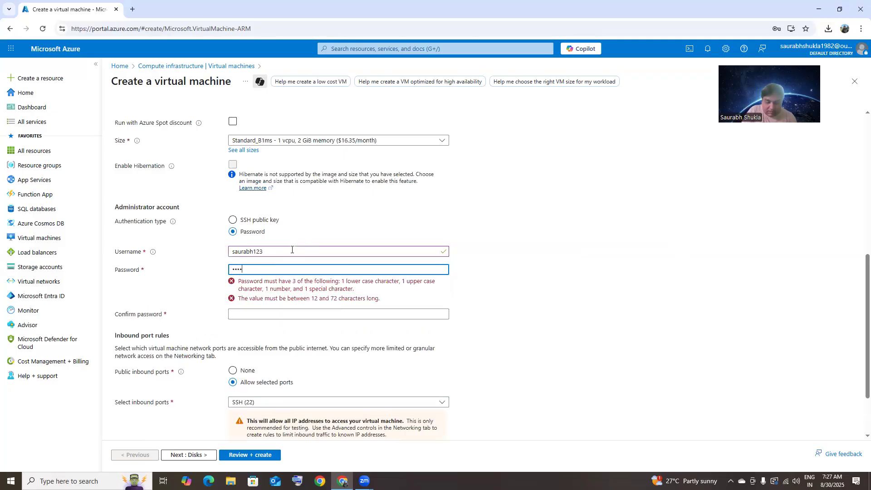
pyautogui.write('•••••••••')
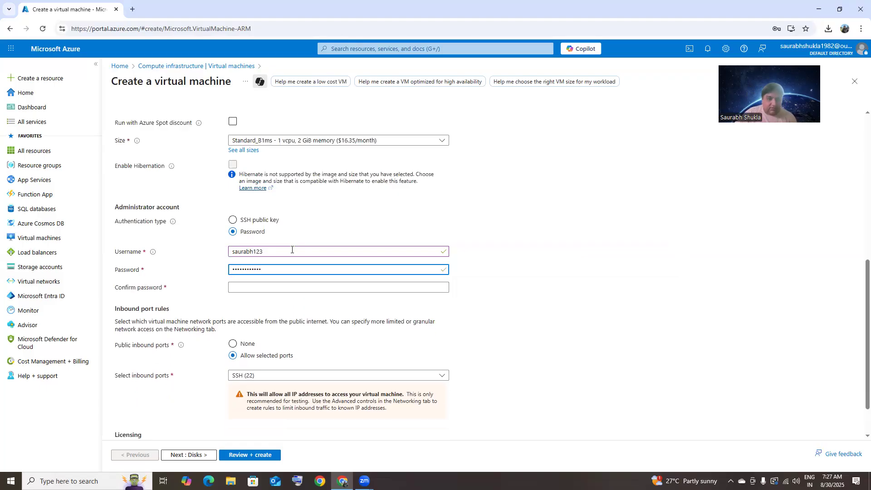
pyautogui.click(409, 284)
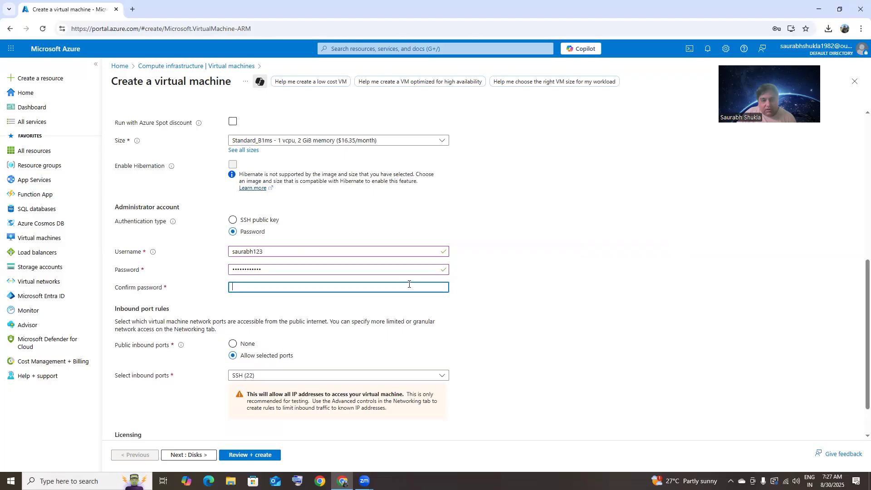
pyautogui.write('•••••')
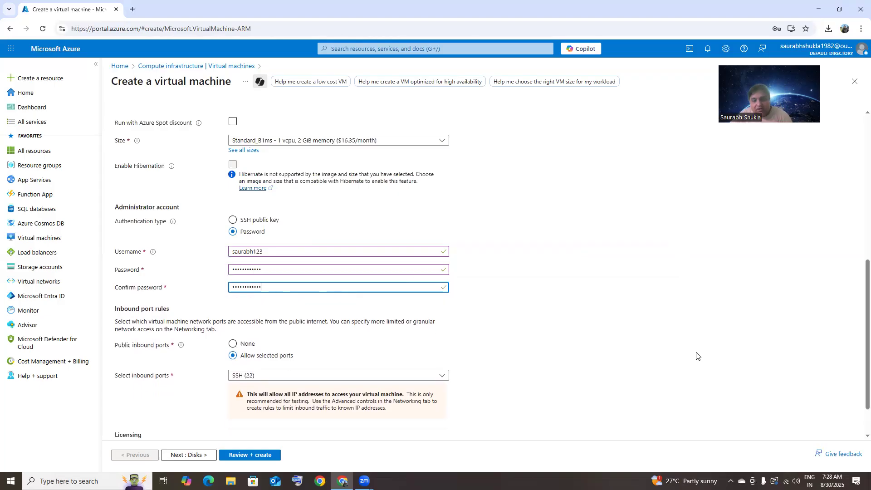
pyautogui.scroll(-1, 696, 356)
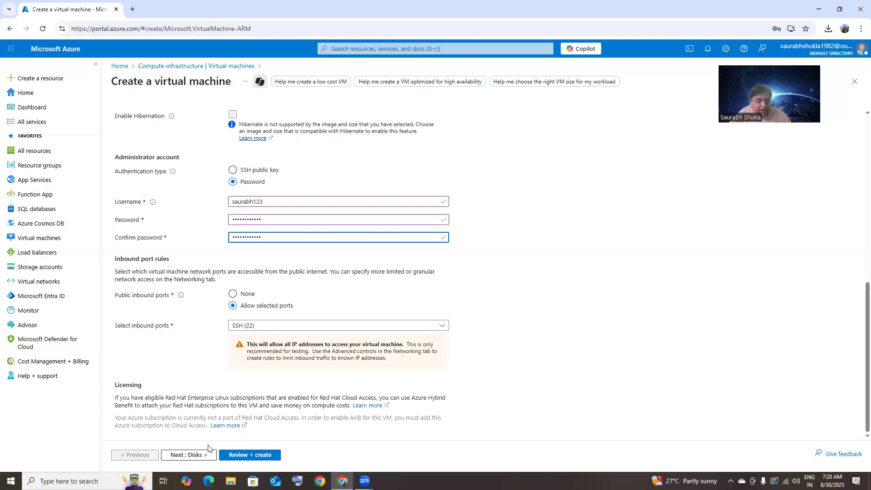
pyautogui.click(194, 456)
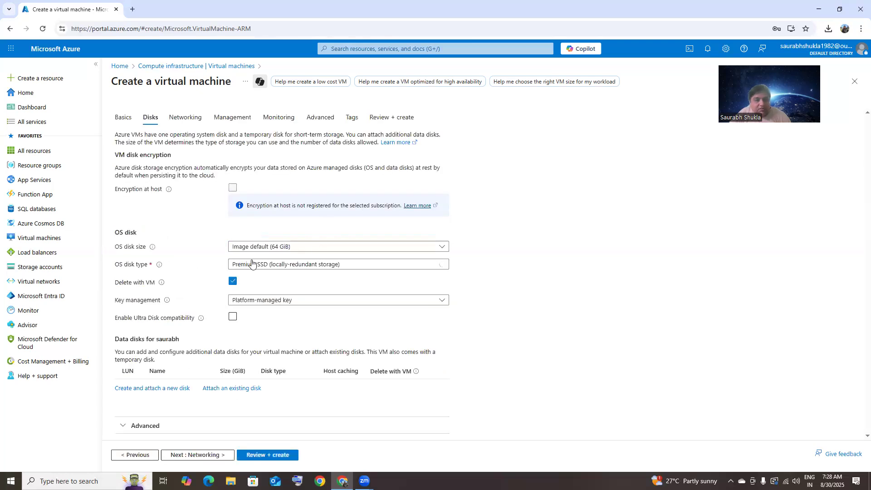
# Use a Standard SSD (locally-redundant storage) OS disk and review the validated VM
pyautogui.click(252, 264)
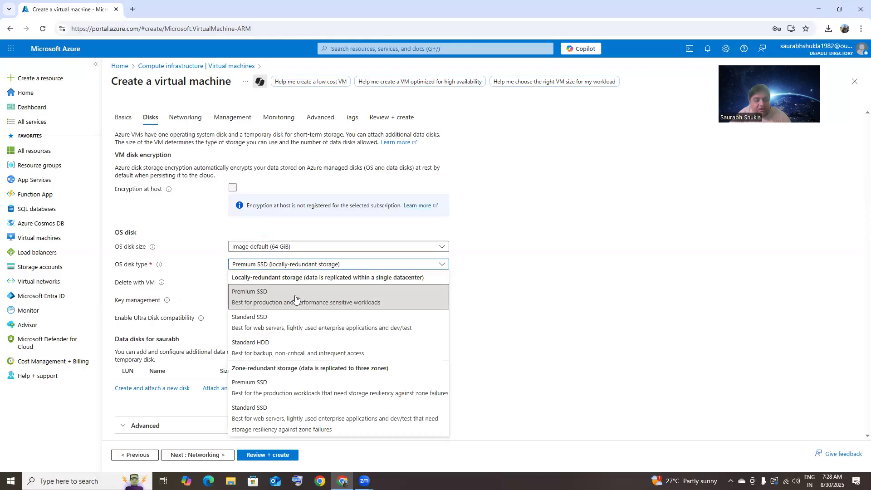
pyautogui.click(266, 323)
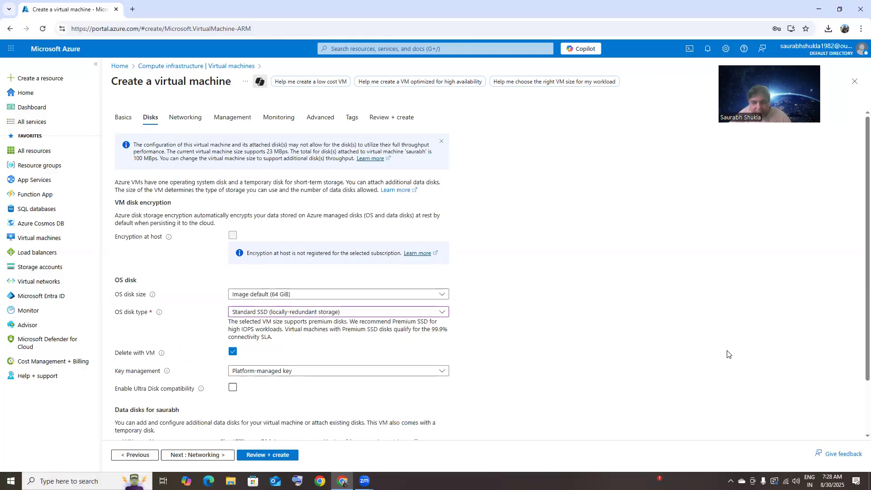
pyautogui.click(273, 454)
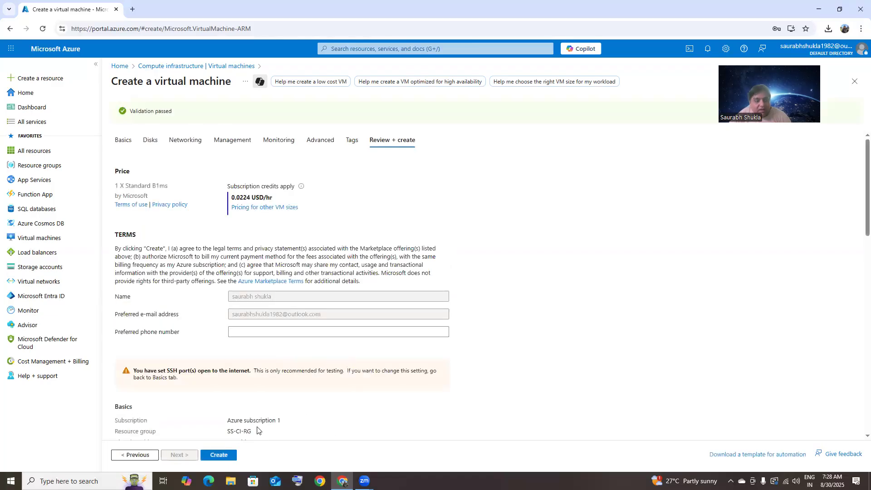
# Create the validated VM, priced at 0.0224 USD/hr, into SS-CI-RG
pyautogui.click(215, 455)
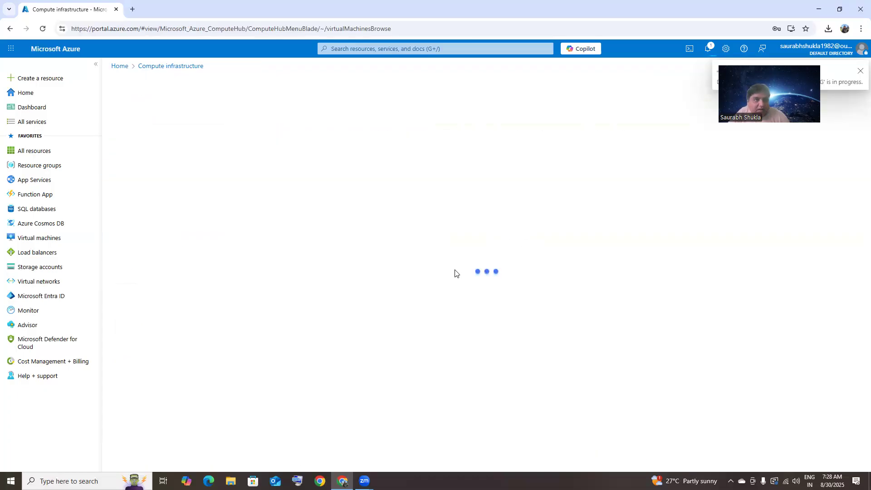
# Search Google for 'putty download' in a new tab, then bring up Windows search
pyautogui.click(133, 9)
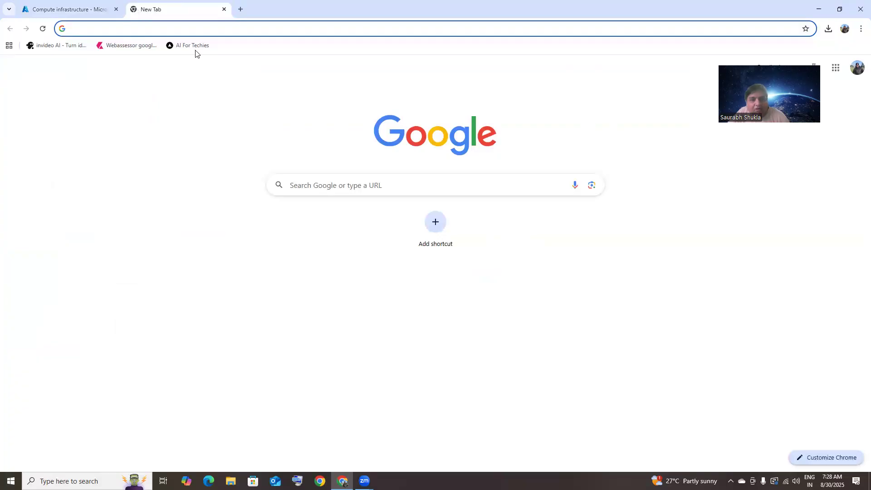
pyautogui.click(390, 189)
pyautogui.write('putty download')
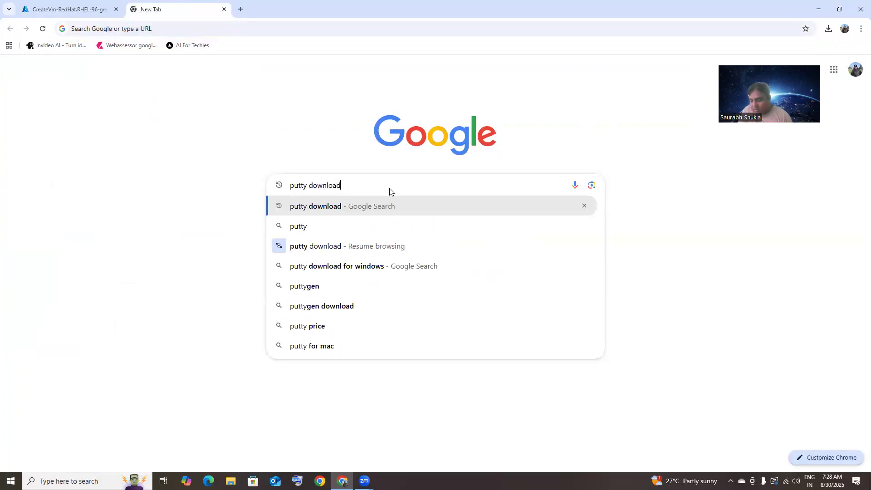
pyautogui.press('Return')
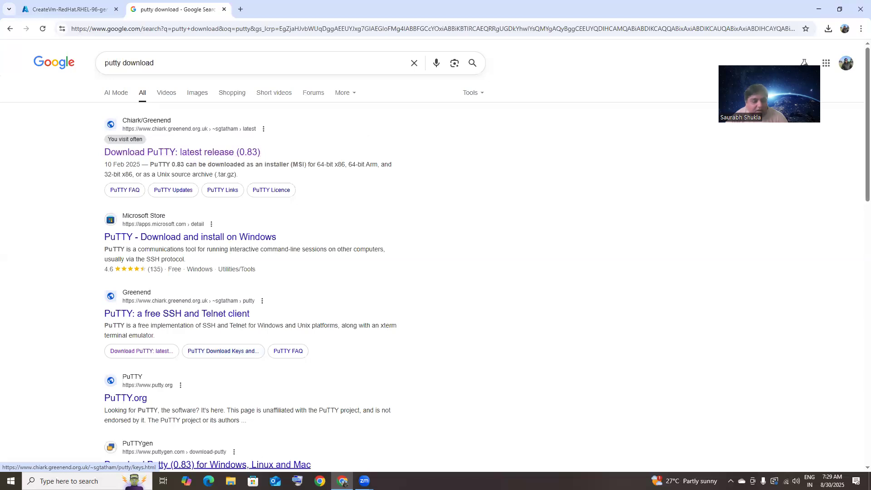
pyautogui.press('super')
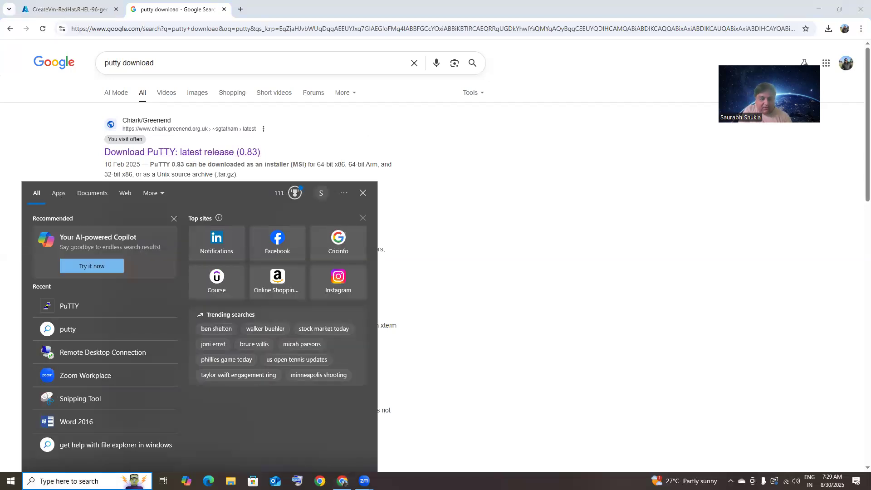
# Launch PuTTY from Windows search, move its window right, and return to the Azure deployment
pyautogui.write('putty')
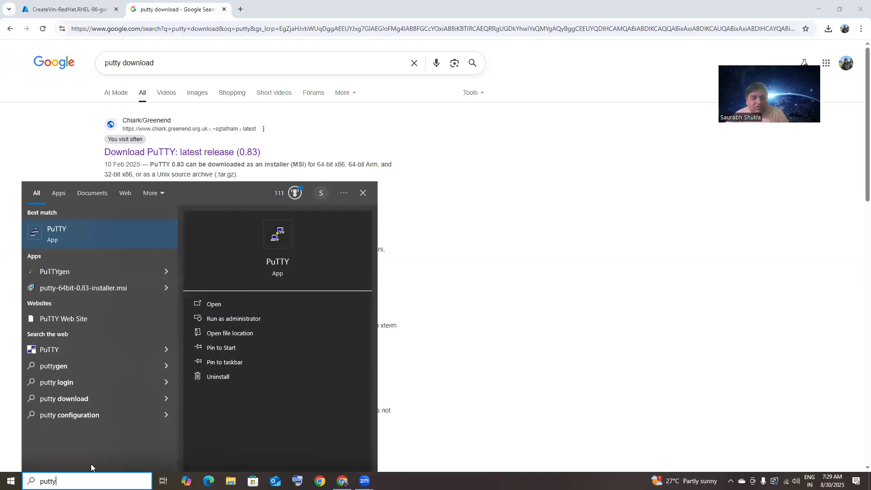
pyautogui.click(219, 307)
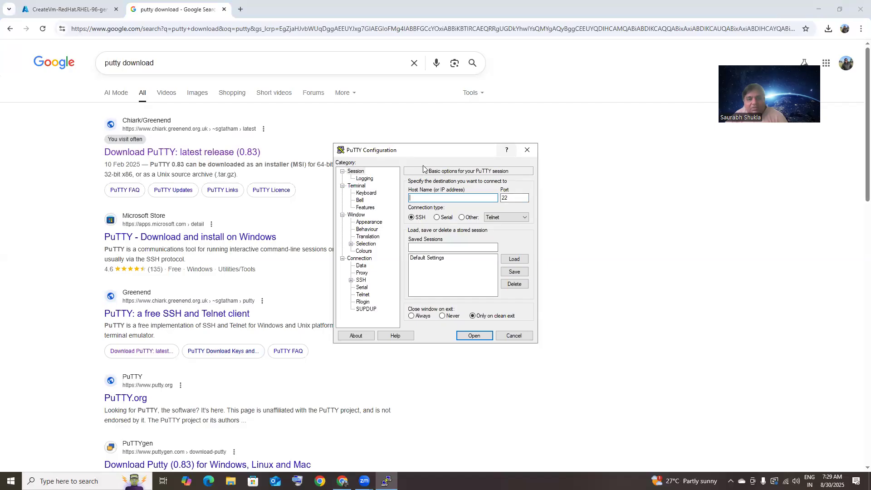
pyautogui.moveTo(432, 153); pyautogui.dragTo(530, 140)
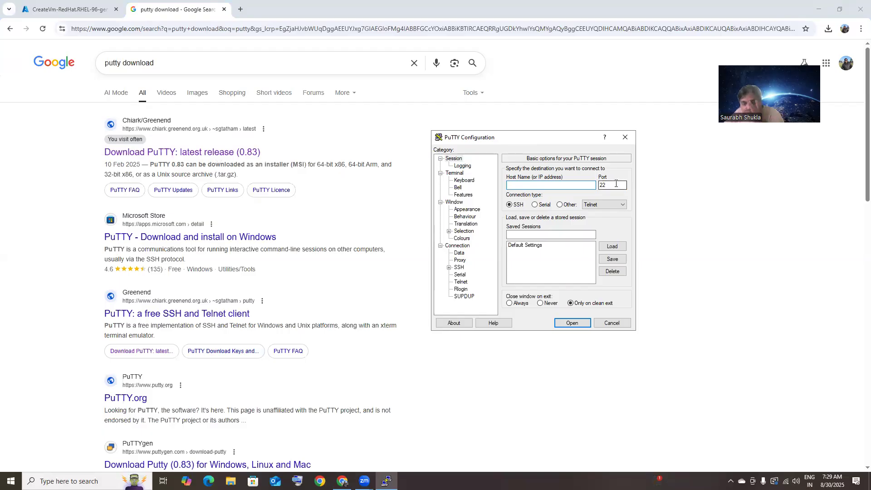
pyautogui.click(62, 6)
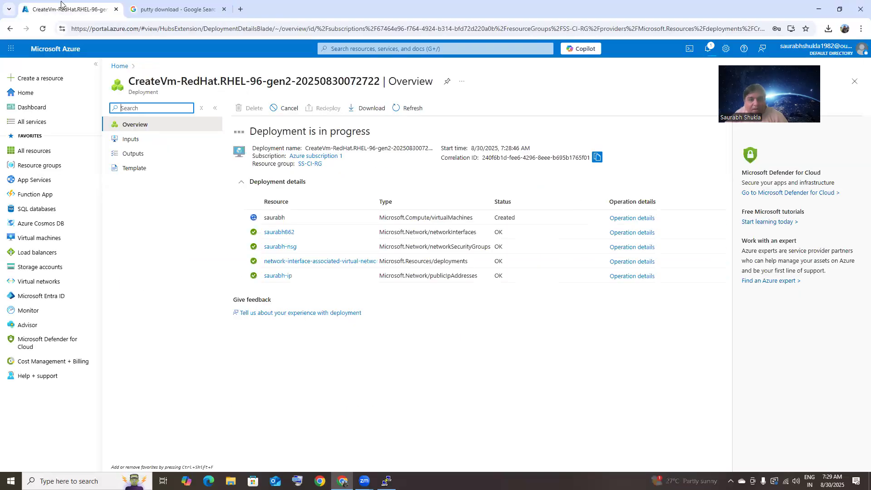
# Open the newly deployed VM from SS-CI-RG notifications and copy its public IP 135.235.169.249
pyautogui.click(65, 166)
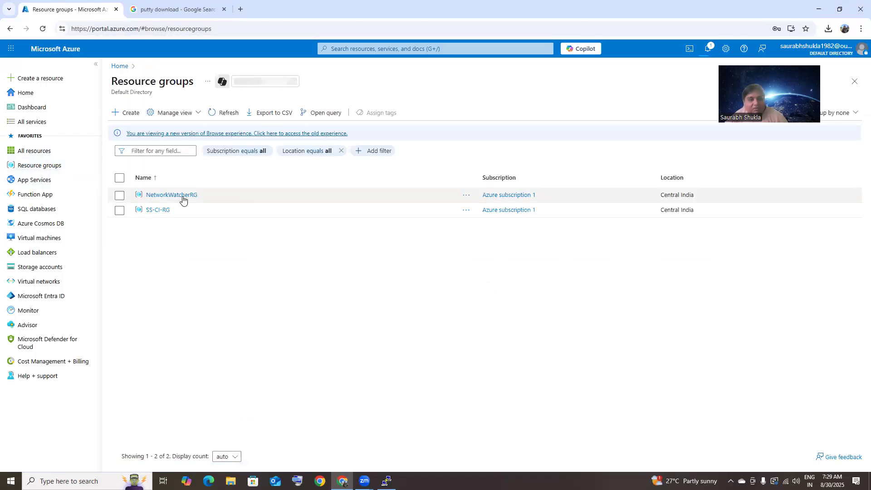
pyautogui.click(156, 209)
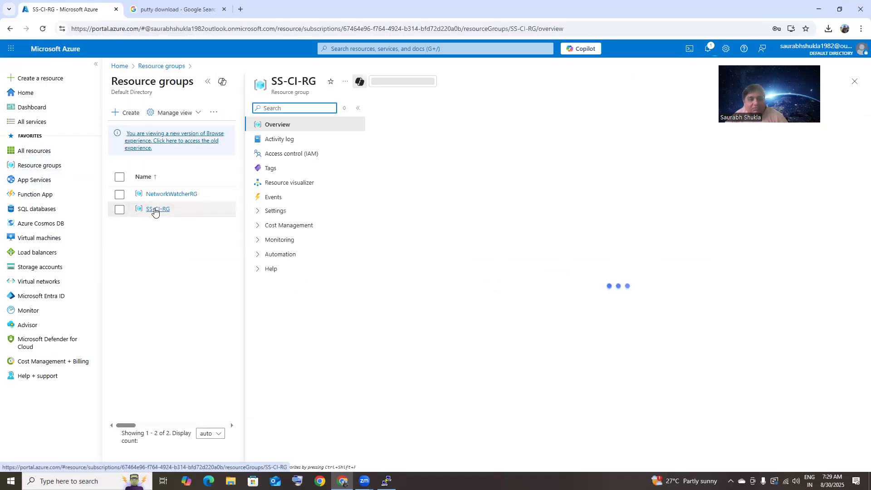
pyautogui.click(709, 48)
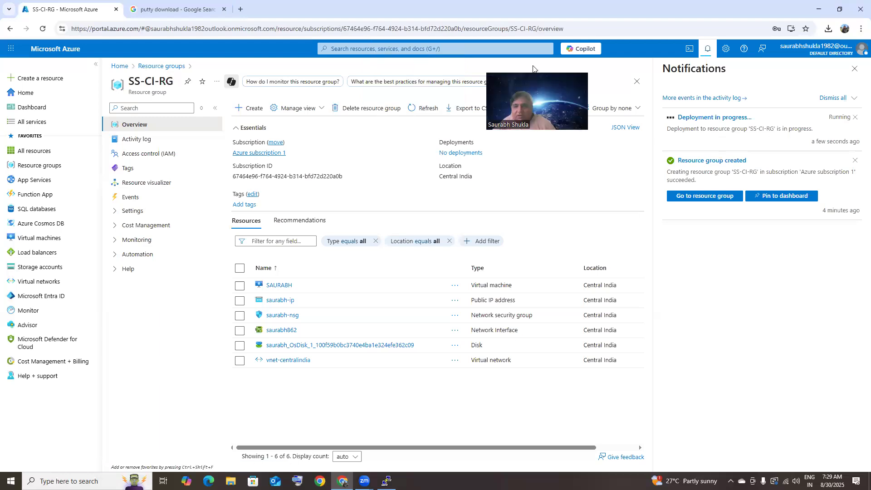
pyautogui.click(704, 155)
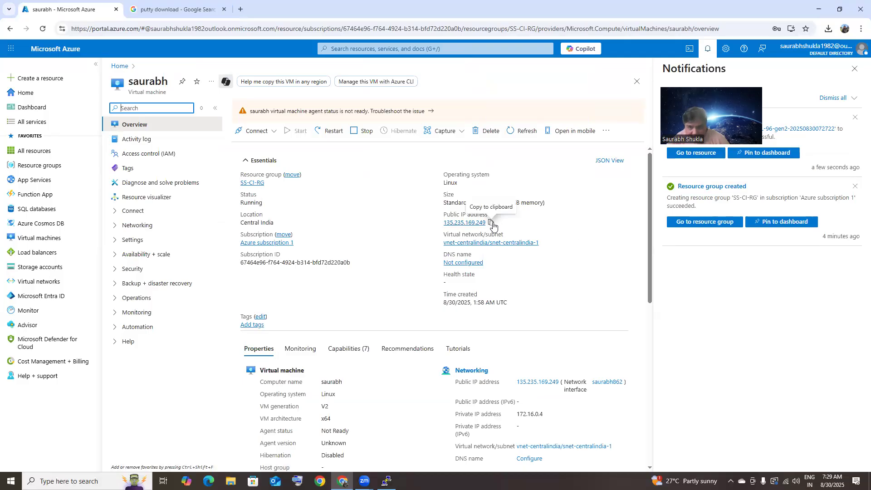
pyautogui.click(491, 223)
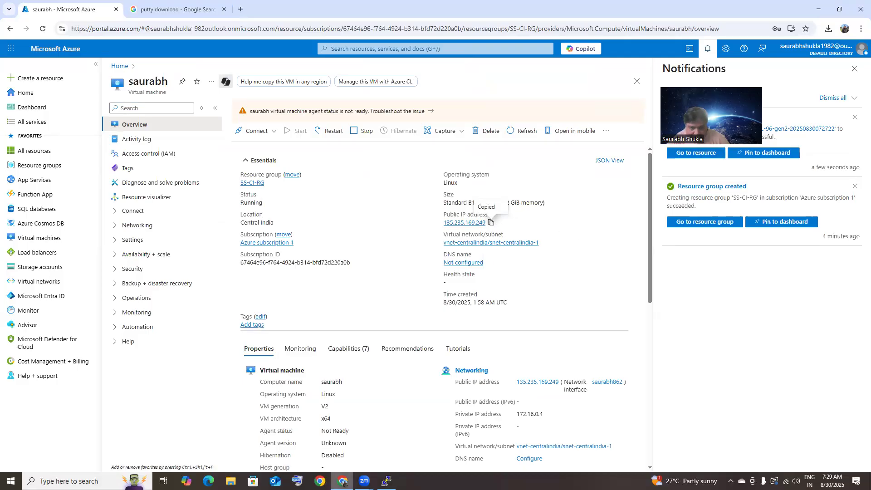
# Connect PuTTY by SSH to 135.235.169.249 on port 22 and accept the host key
pyautogui.click(386, 481)
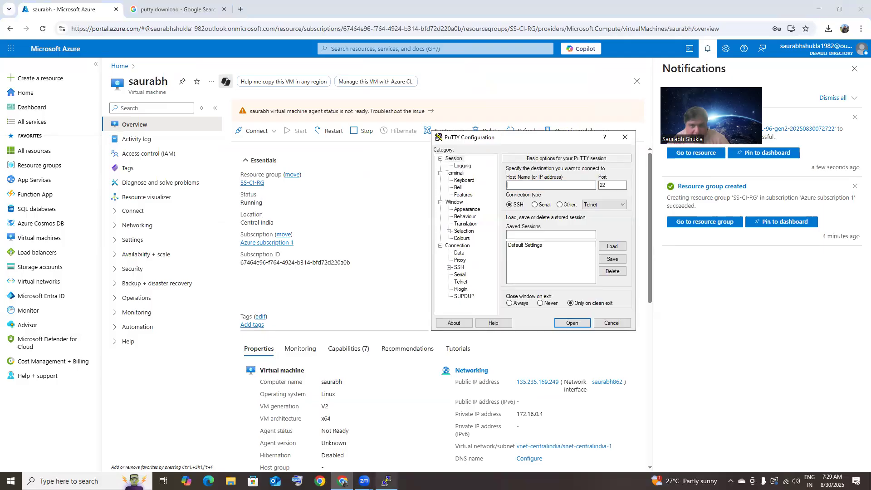
pyautogui.rightClick(532, 186)
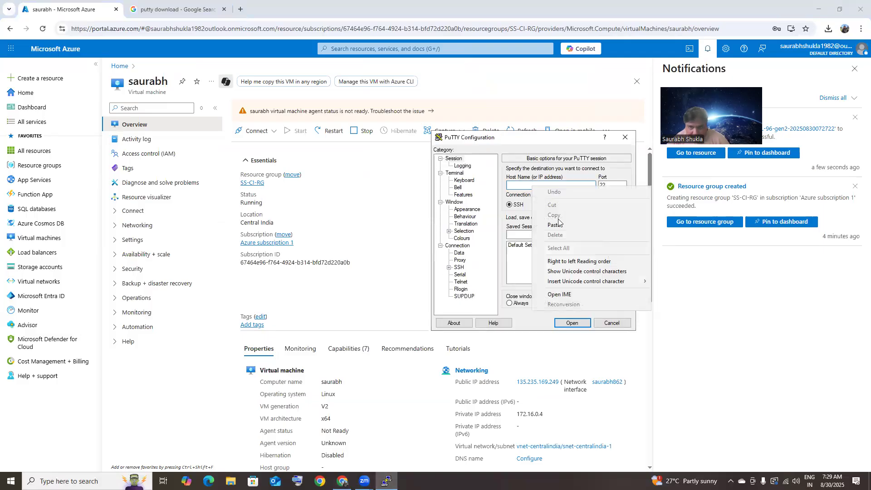
pyautogui.click(571, 224)
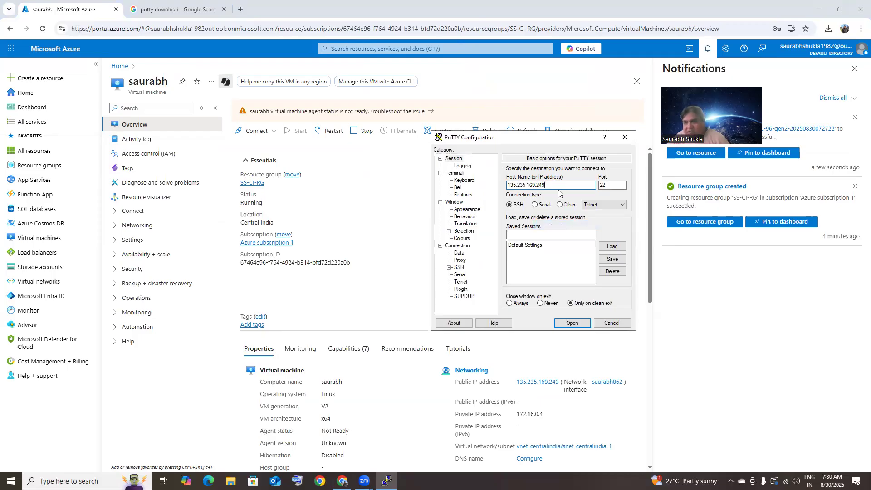
pyautogui.click(572, 324)
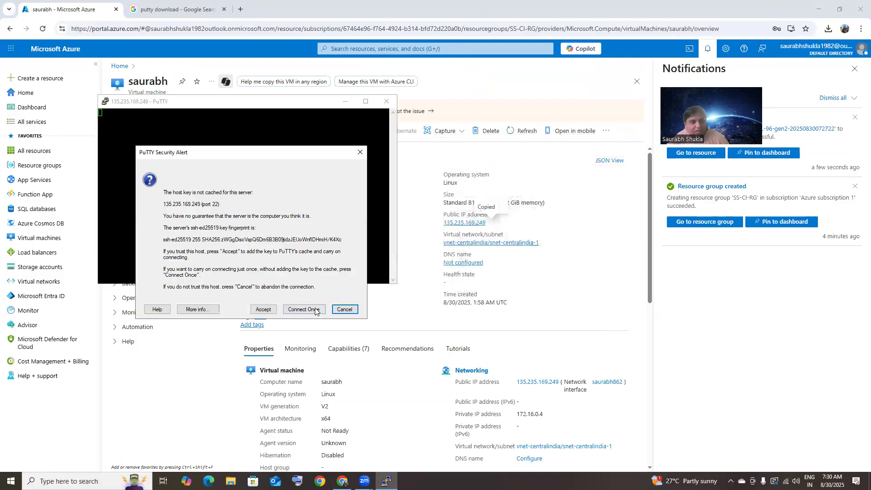
pyautogui.click(269, 309)
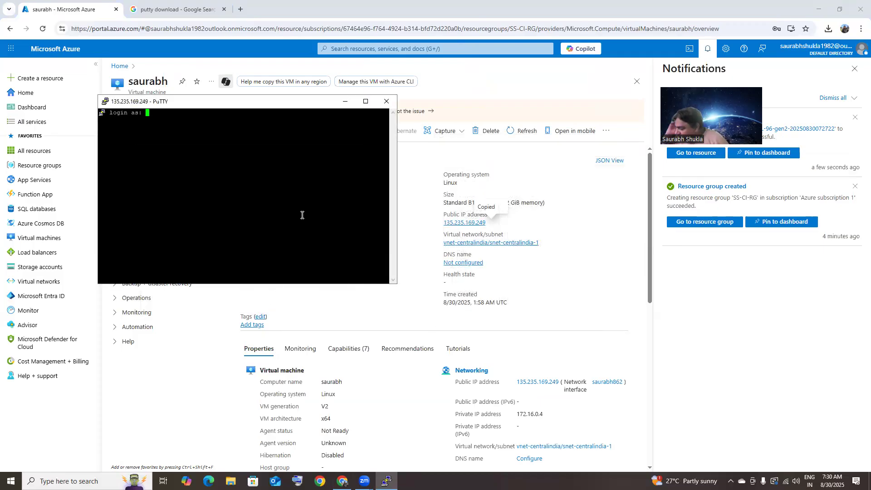
# Log into the RHEL VM with its username and password, then move the terminal right
pyautogui.write('saurabh123')
pyautogui.press('Return')
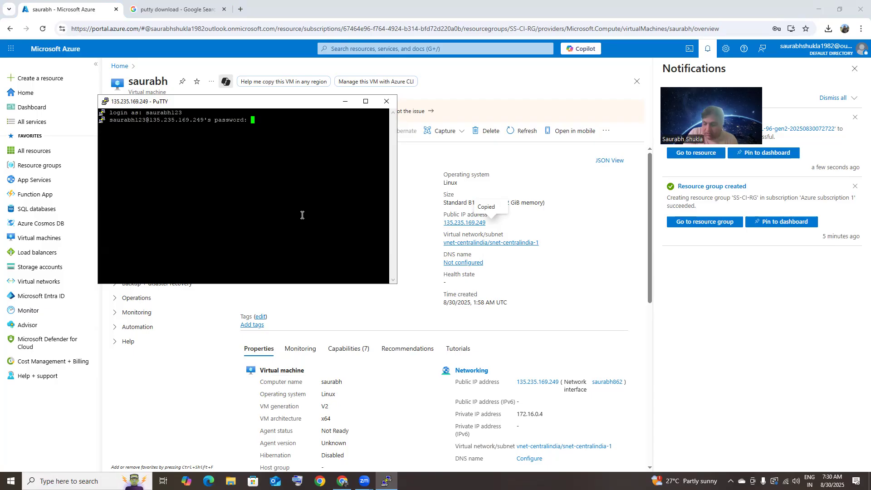
pyautogui.press('Return')
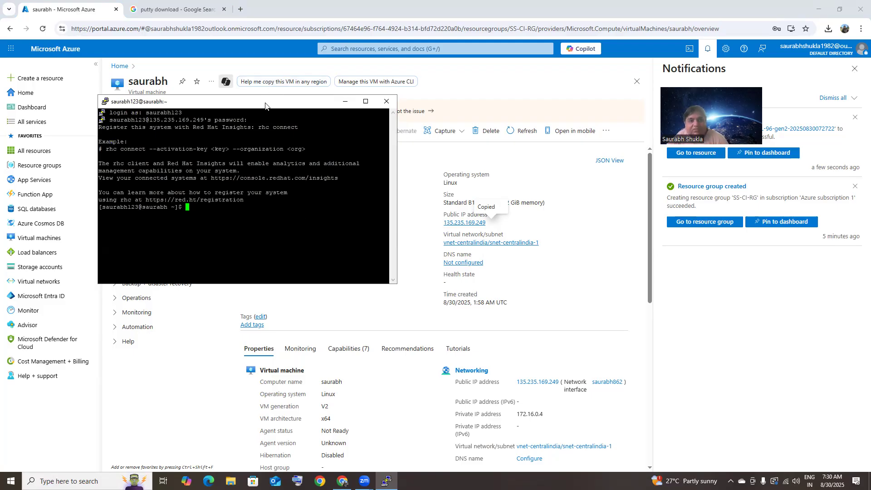
pyautogui.moveTo(264, 106); pyautogui.dragTo(440, 110)
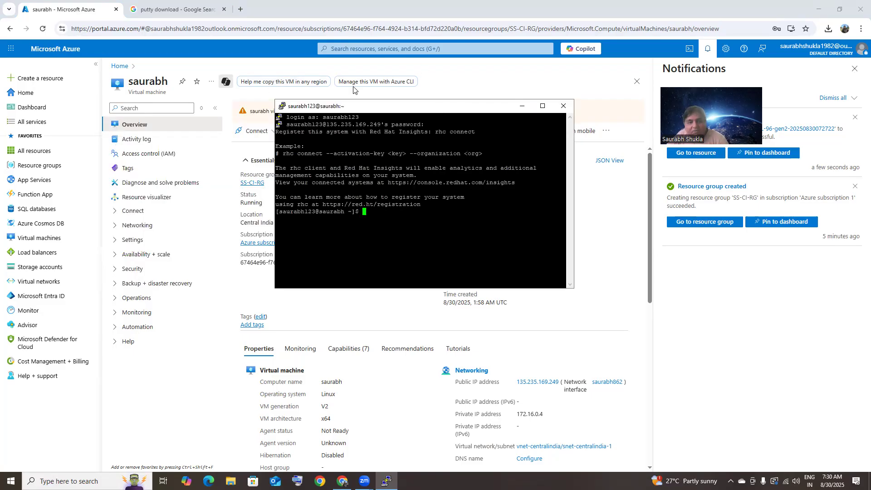
# Close the PuTTY SSH session and show the Azure Resource groups list
pyautogui.click(564, 107)
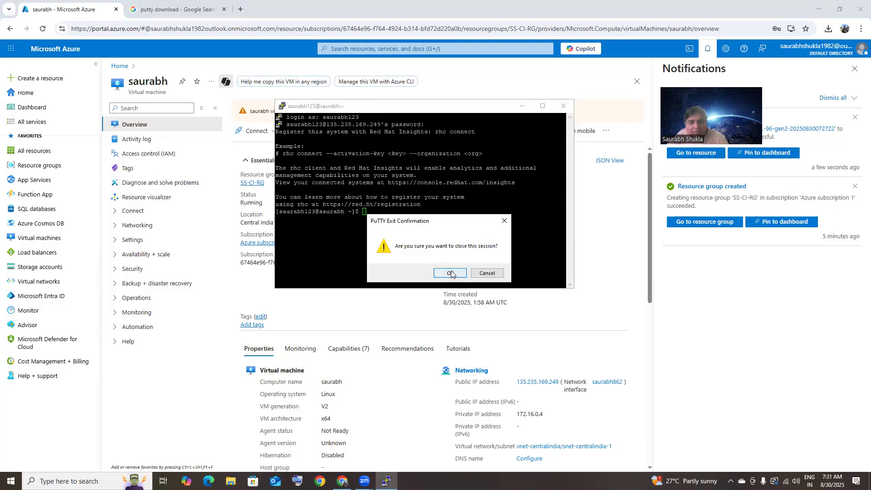
pyautogui.click(452, 274)
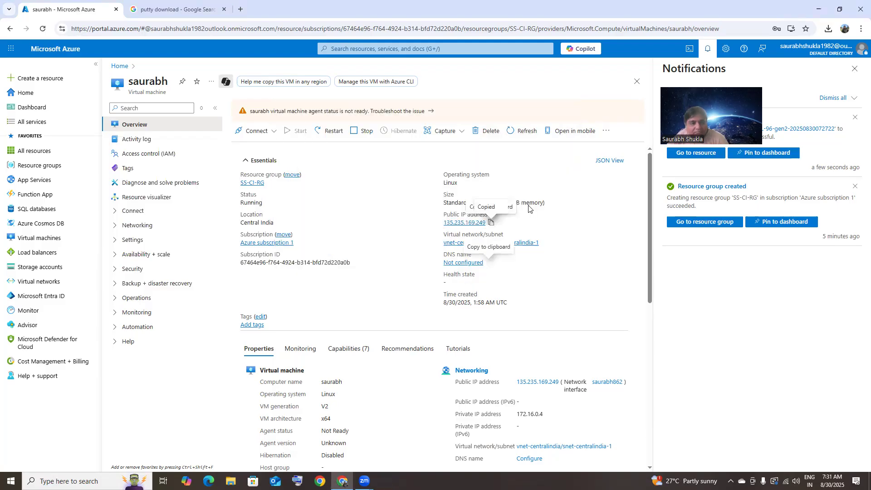
pyautogui.click(74, 166)
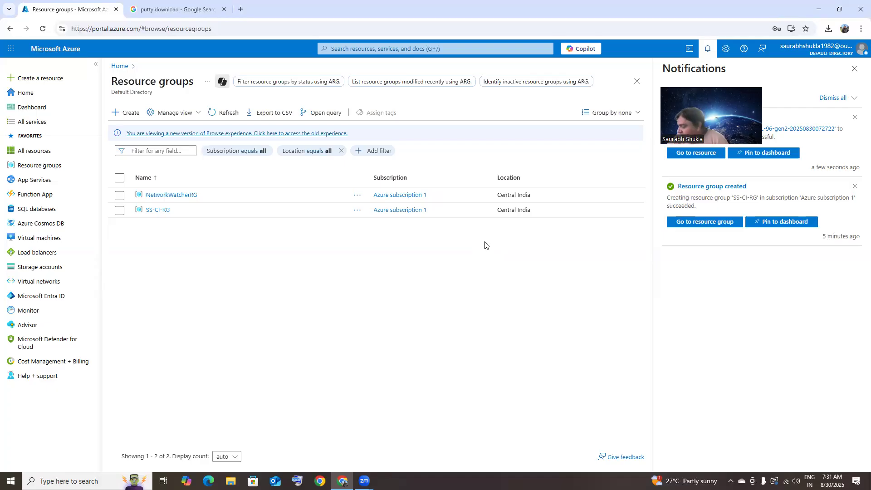
# Open SS-CI-RG, check the account details, then view billing showing ₹0.00 due
pyautogui.click(155, 210)
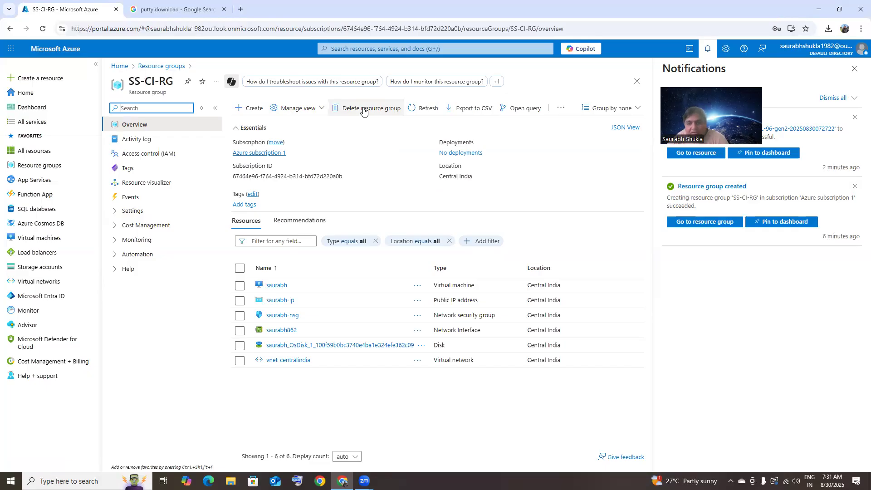
pyautogui.click(786, 46)
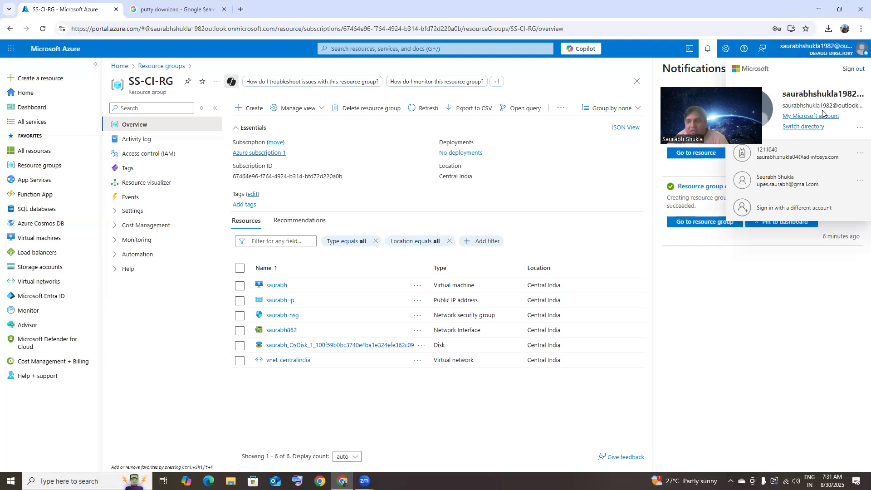
pyautogui.click(789, 54)
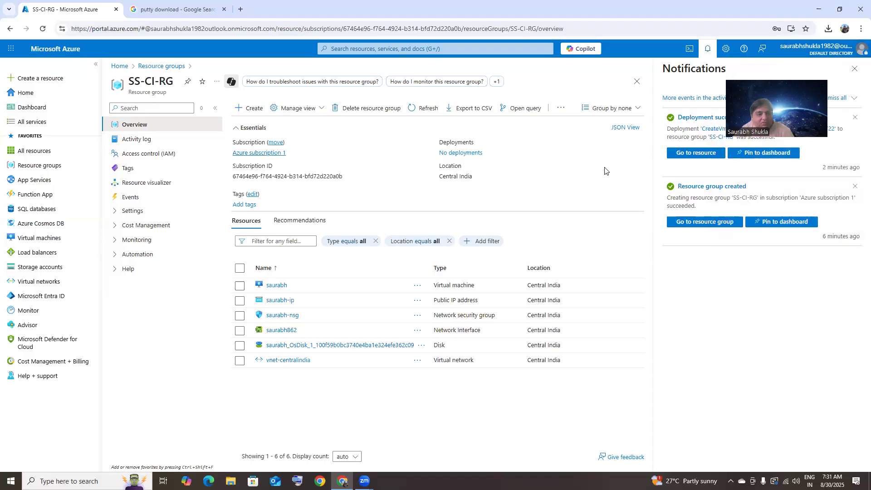
pyautogui.click(58, 362)
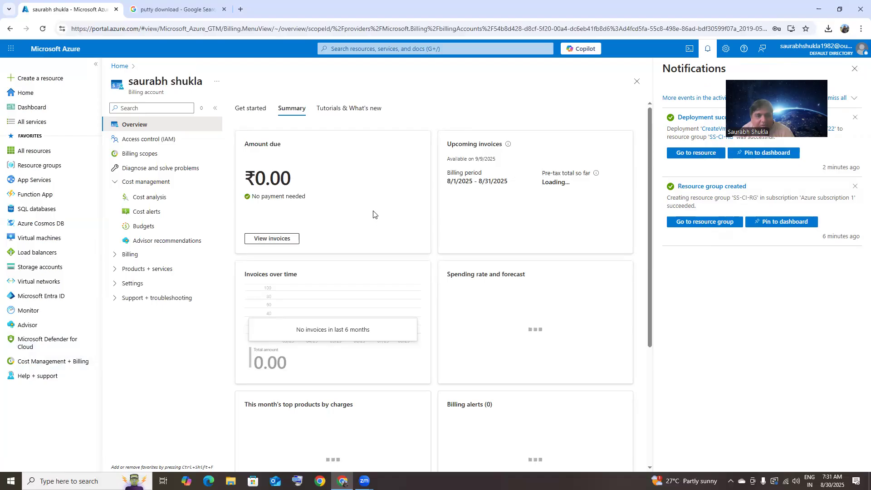
# Review cost analysis showing ₹1.38 for Aug 2025, then return to Resource groups
pyautogui.click(157, 198)
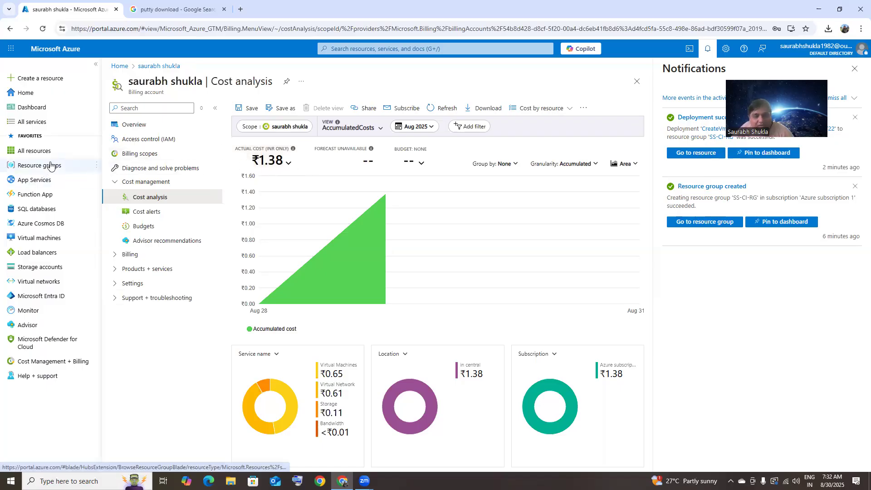
pyautogui.moveTo(49, 169)
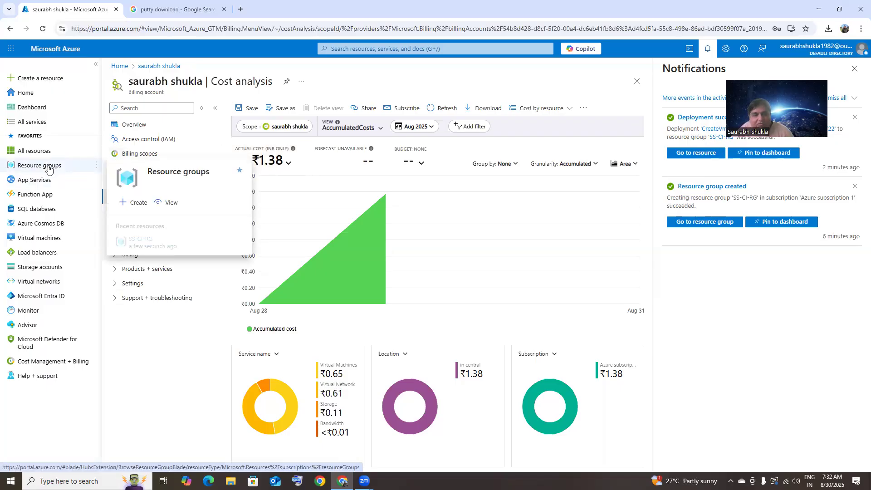
pyautogui.click(49, 168)
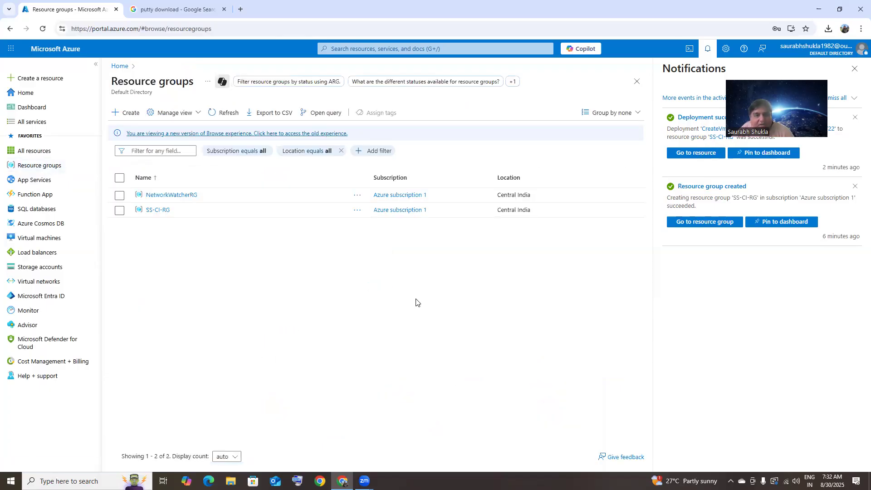
# Delete resource group SS-CI-RG, confirming with its pasted name, then return to Resource groups
pyautogui.click(163, 211)
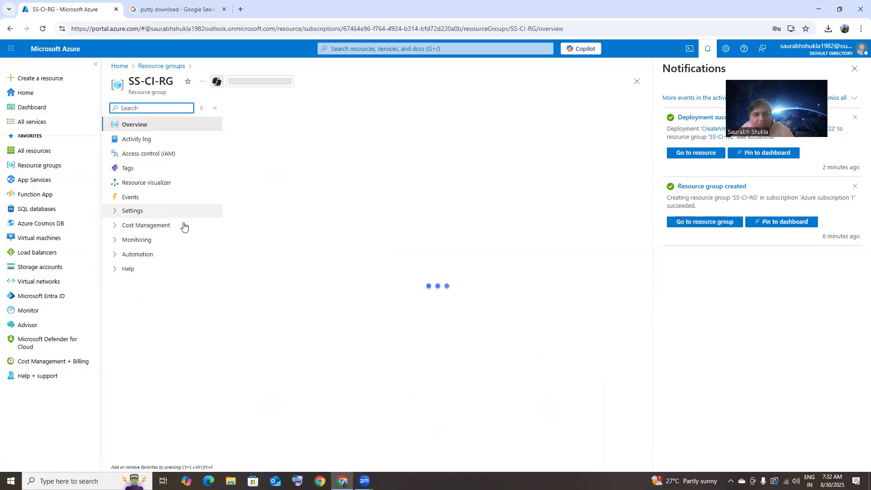
pyautogui.click(352, 109)
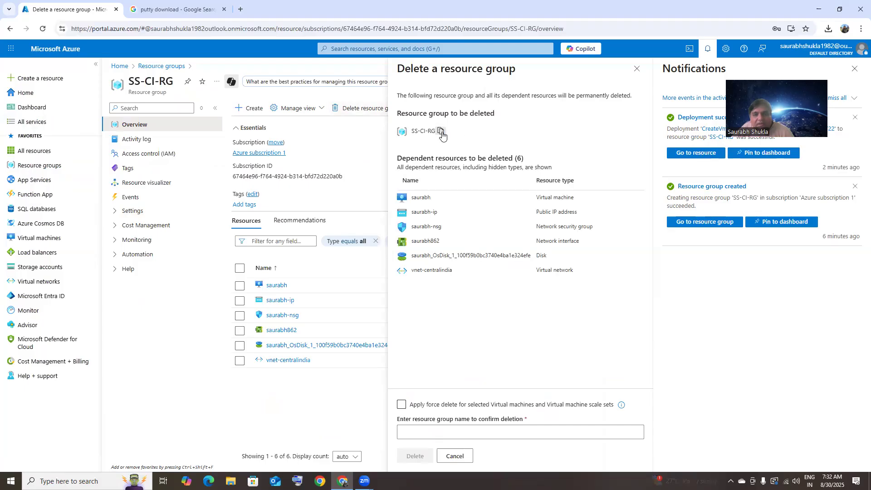
pyautogui.click(464, 432)
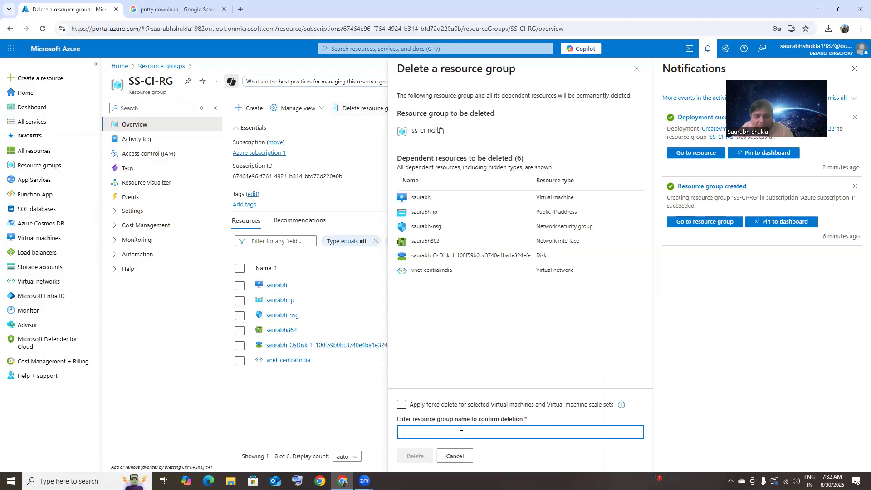
pyautogui.rightClick(462, 433)
pyautogui.click(477, 330)
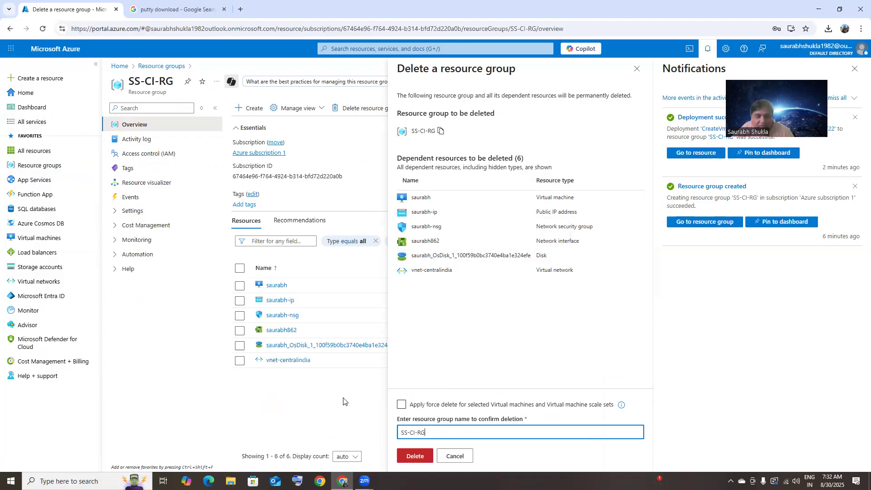
pyautogui.click(415, 456)
pyautogui.click(522, 307)
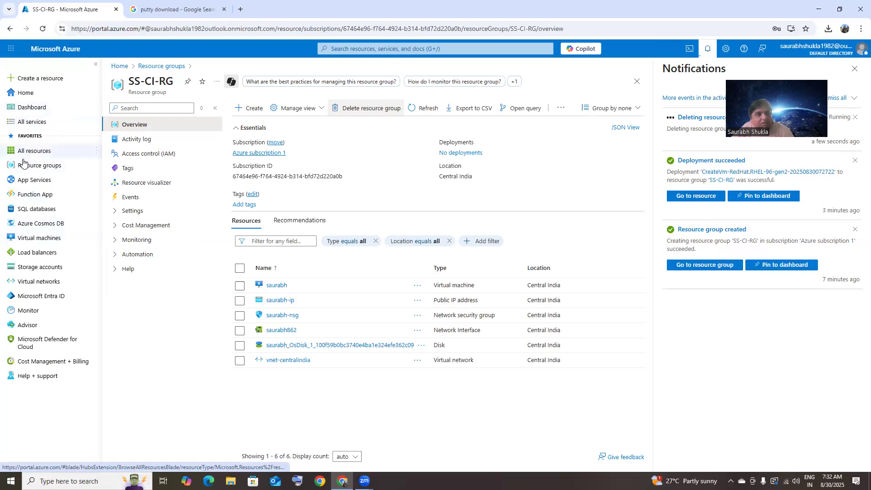
pyautogui.click(59, 169)
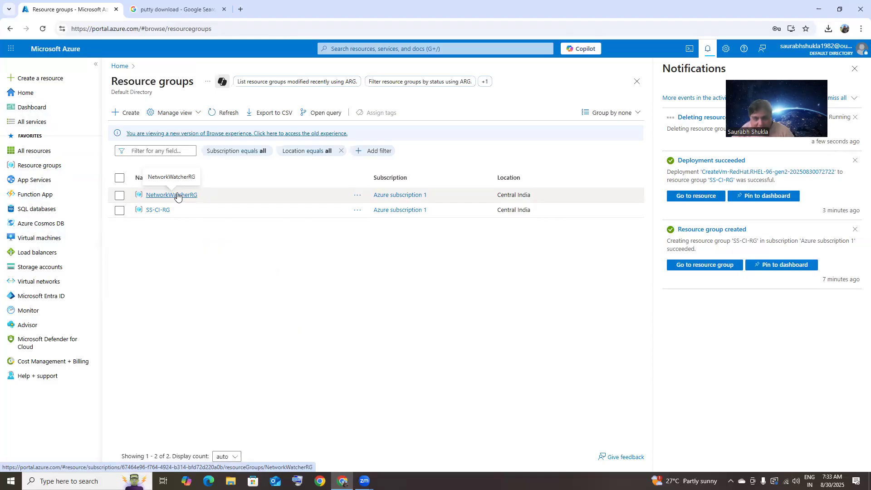
# Delete the NetworkWatcherRG resource group, pasting its name to confirm the permanent deletion
pyautogui.click(177, 195)
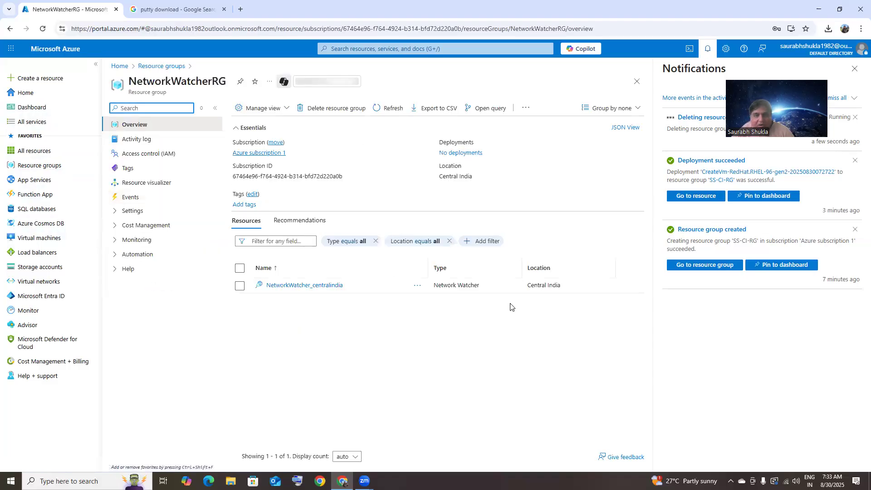
pyautogui.click(358, 109)
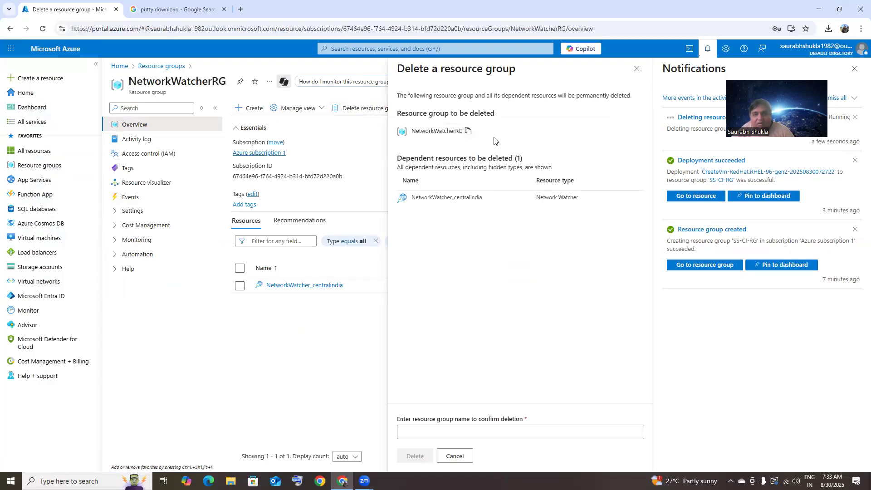
pyautogui.click(469, 132)
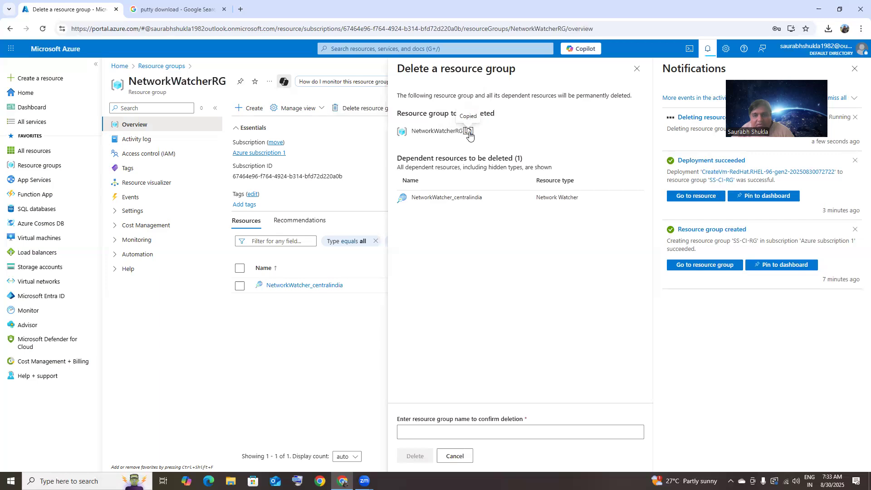
pyautogui.rightClick(437, 435)
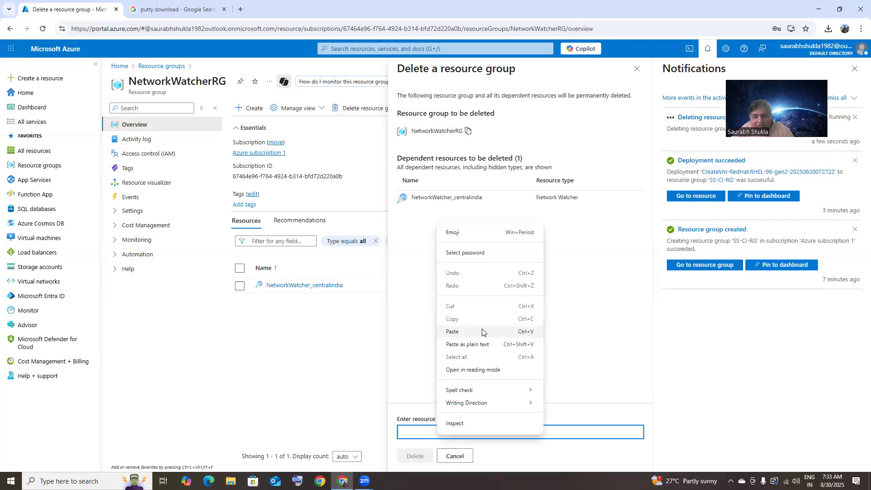
pyautogui.click(466, 331)
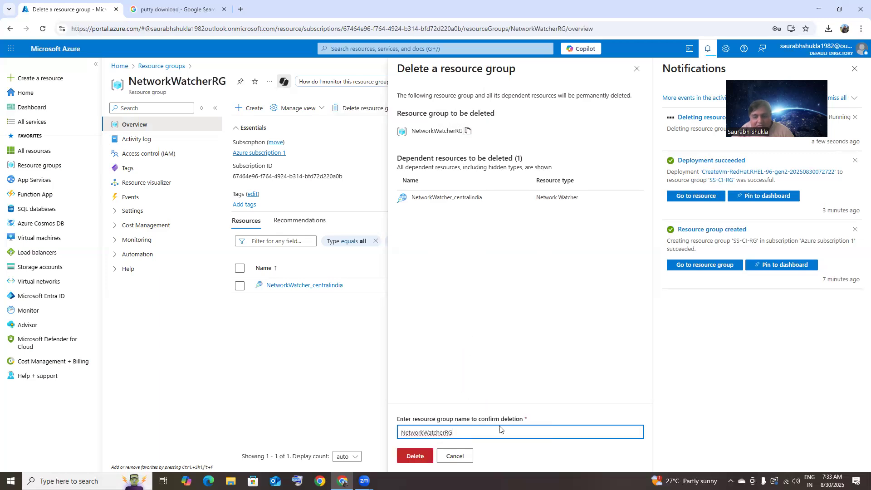
pyautogui.click(419, 457)
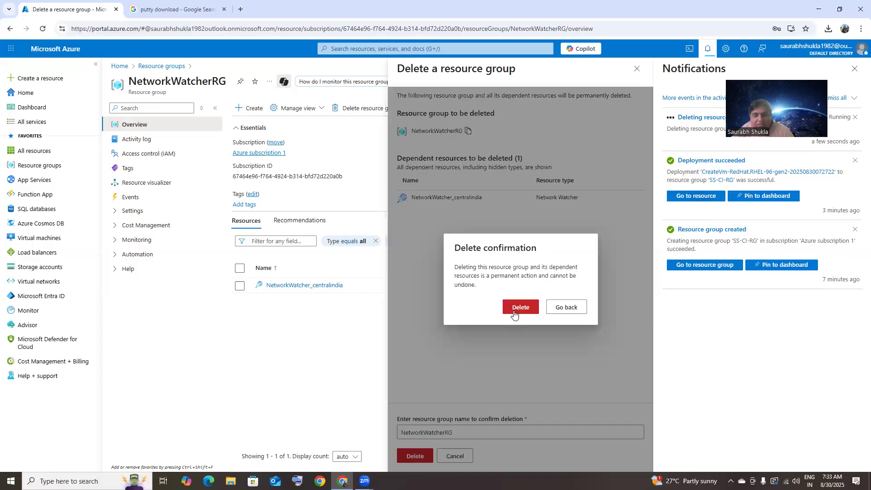
pyautogui.click(514, 313)
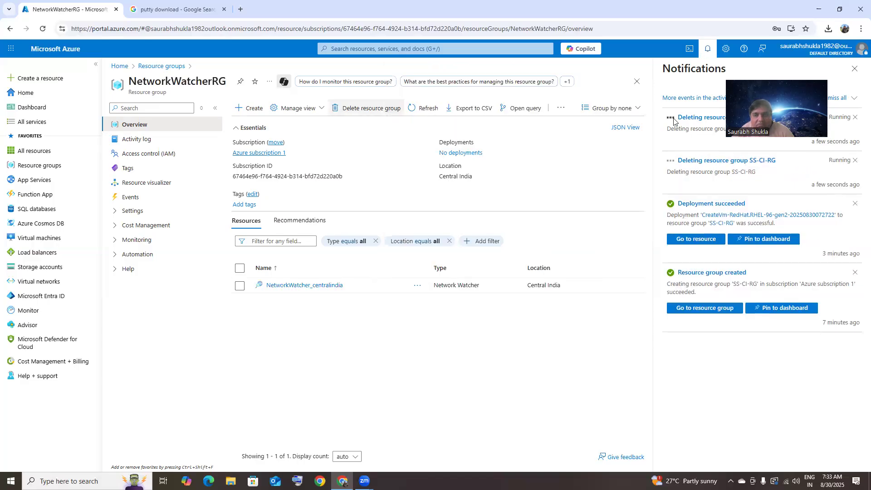